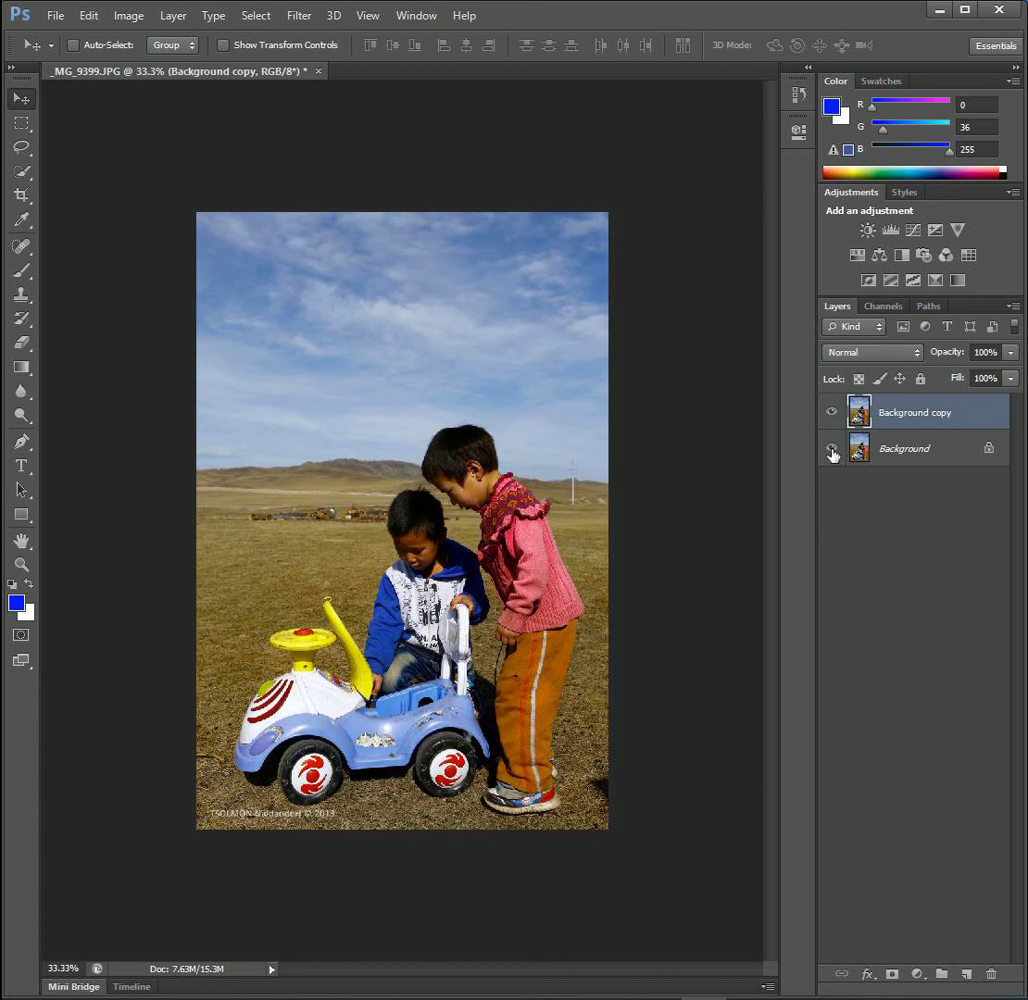
# - Delete rectangular marquee areas of background covering the sky, the area left of the children and the strip beside the toy car's front
pyautogui.click(21, 123)
pyautogui.moveTo(139, 168); pyautogui.dragTo(615, 411)
pyautogui.press('Delete')
pyautogui.moveTo(161, 188); pyautogui.dragTo(372, 587)
pyautogui.press('Delete')
pyautogui.moveTo(190, 584); pyautogui.dragTo(256, 670)
pyautogui.press('Delete')
pyautogui.moveTo(194, 678); pyautogui.dragTo(230, 829)
pyautogui.press('Delete')
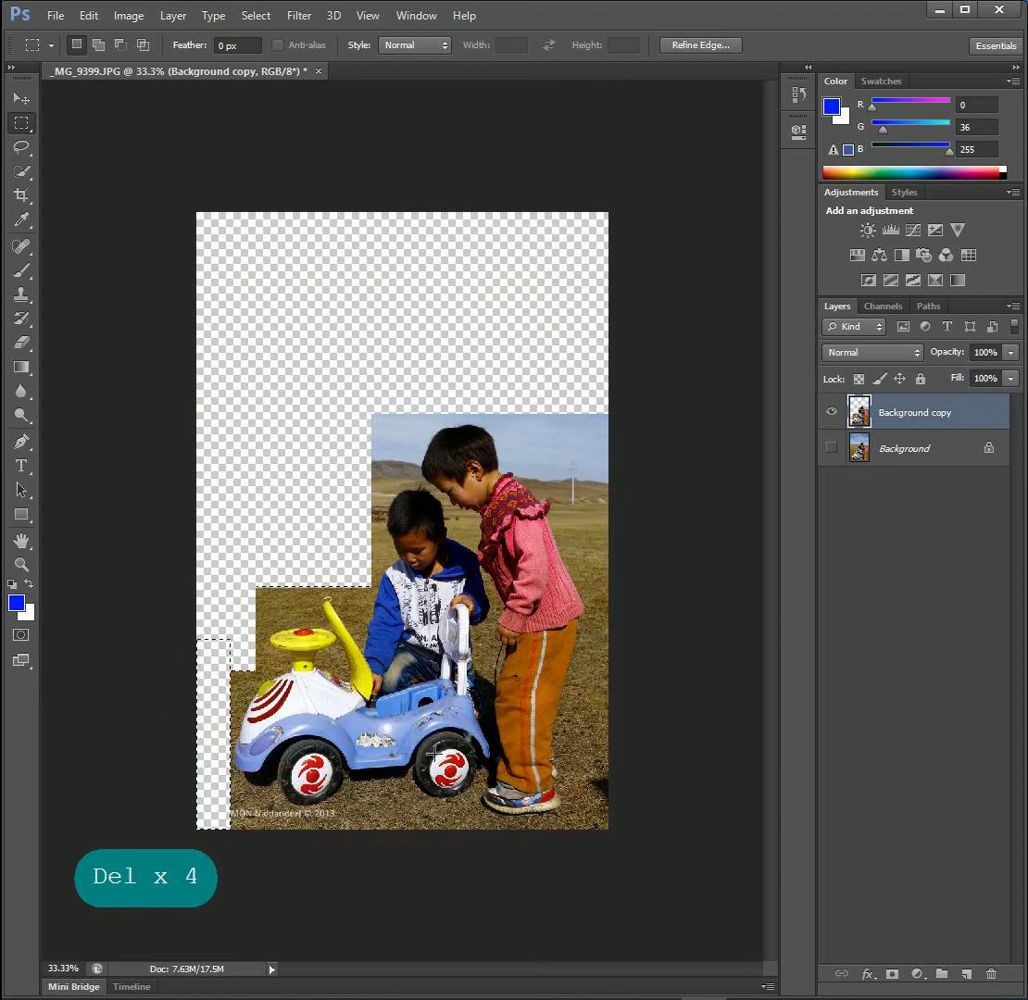
# - Delete rectangular background areas left of the standing child's head and above the toy car's steering wheel
pyautogui.moveTo(371, 375); pyautogui.dragTo(416, 480)
pyautogui.press('Delete')
pyautogui.moveTo(333, 357); pyautogui.dragTo(419, 485)
pyautogui.press('Delete')
pyautogui.moveTo(235, 564)
pyautogui.mouseDown()
pyautogui.moveTo(324, 615)
pyautogui.moveTo(313, 616)
pyautogui.mouseUp()
pyautogui.press('Delete')
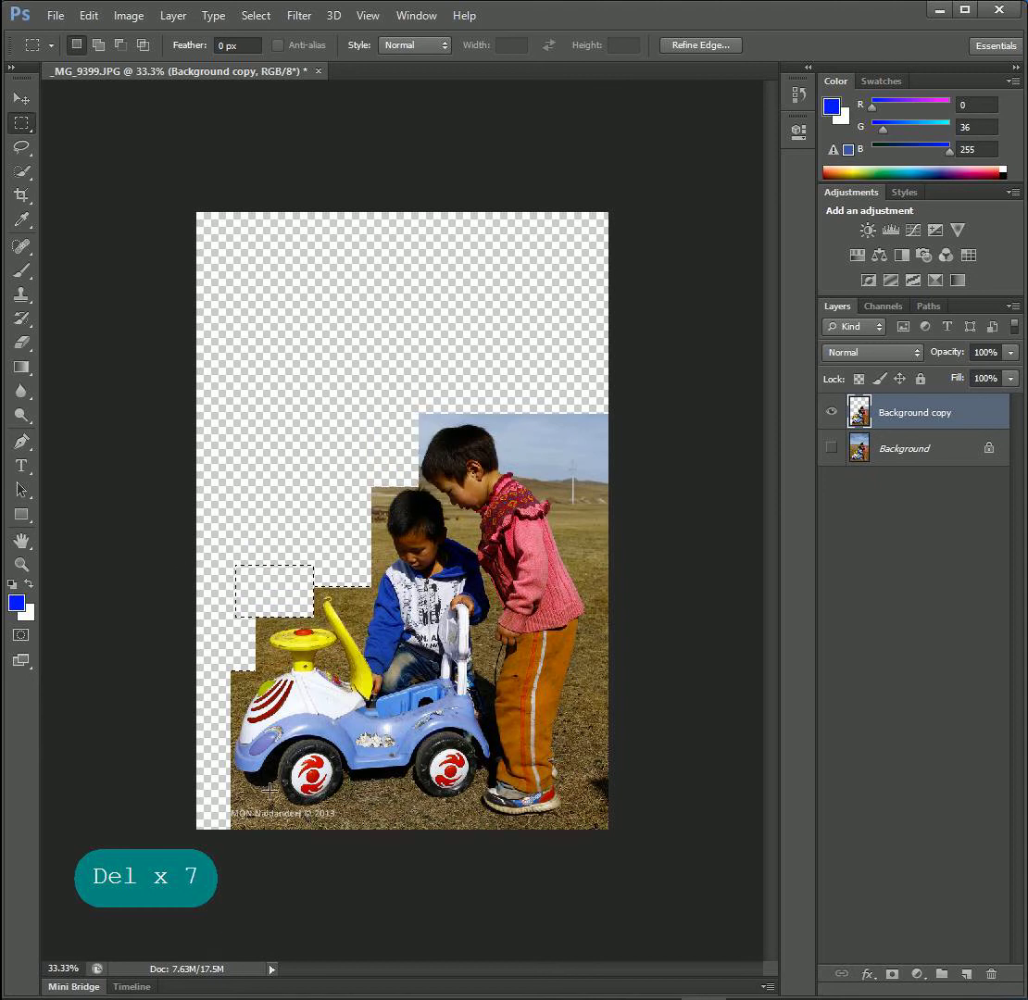
# - Delete rectangular strips of ground beneath the toy car and the standing child's shoes
pyautogui.moveTo(270, 789); pyautogui.dragTo(472, 806)
pyautogui.press('Delete')
pyautogui.press('Delete')
pyautogui.press('Delete')
pyautogui.moveTo(349, 789); pyautogui.dragTo(614, 820)
pyautogui.press('Delete')
pyautogui.press('Delete')
# - Delete rectangular background areas along the canvas side behind the standing child's body, shoulder and head
pyautogui.moveTo(609, 483); pyautogui.dragTo(587, 862)
pyautogui.press('Delete')
pyautogui.moveTo(609, 408); pyautogui.dragTo(563, 525)
pyautogui.press('Delete')
pyautogui.moveTo(609, 334); pyautogui.dragTo(516, 466)
pyautogui.press('Delete')
# - Delete rectangular background pieces beside both children's heads and between the seated child and the yellow lever
pyautogui.moveTo(349, 355); pyautogui.dragTo(432, 430)
pyautogui.press('Delete')
pyautogui.moveTo(333, 461); pyautogui.dragTo(372, 551)
pyautogui.press('Delete')
pyautogui.moveTo(379, 552); pyautogui.dragTo(369, 608)
pyautogui.press('Delete')
# - Delete rectangular background pieces behind the standing child's upper back and lower legs
pyautogui.moveTo(599, 499); pyautogui.dragTo(569, 553)
pyautogui.press('Delete')
pyautogui.moveTo(572, 710); pyautogui.dragTo(629, 838)
pyautogui.press('Delete')
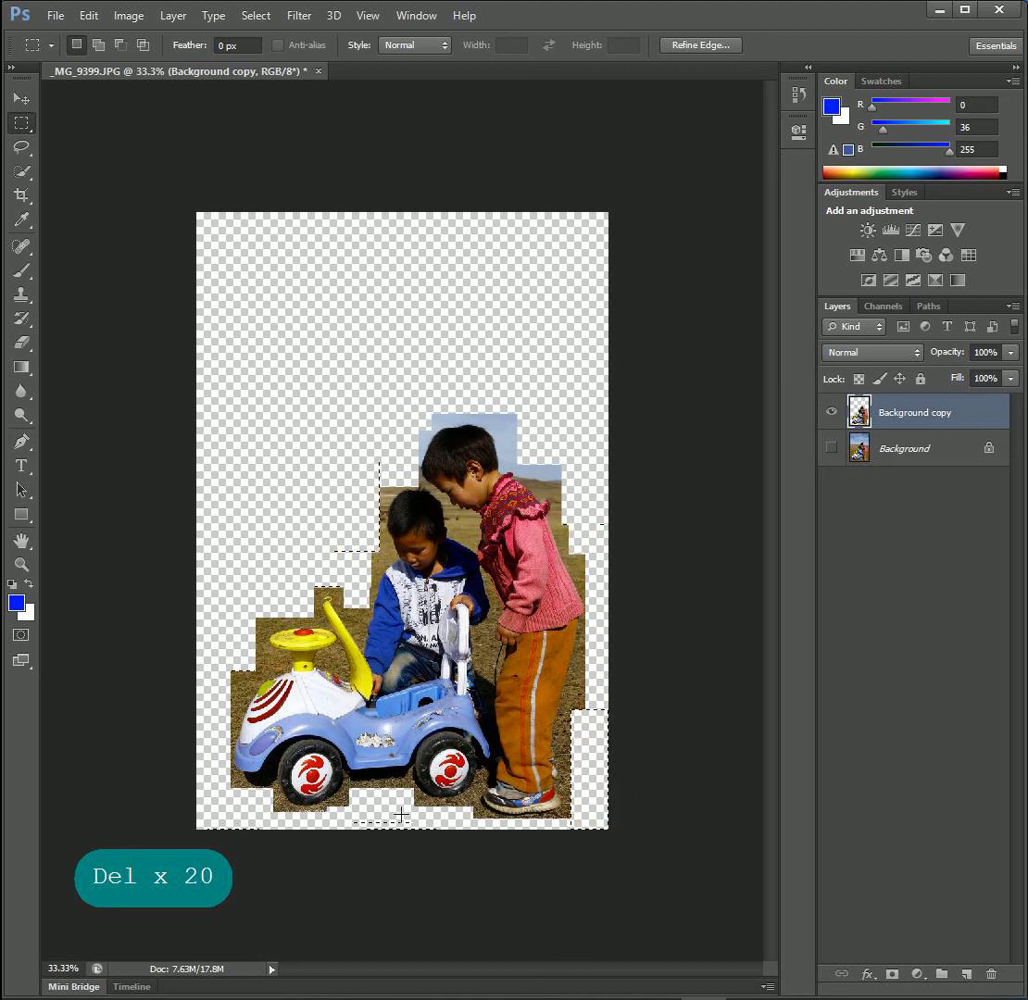
# - Delete the small rectangular ground corners next to the toy car's hood and steering wheel
pyautogui.moveTo(220, 654); pyautogui.dragTo(248, 692)
pyautogui.press('Delete')
pyautogui.moveTo(238, 616); pyautogui.dragTo(269, 647)
pyautogui.press('Delete')
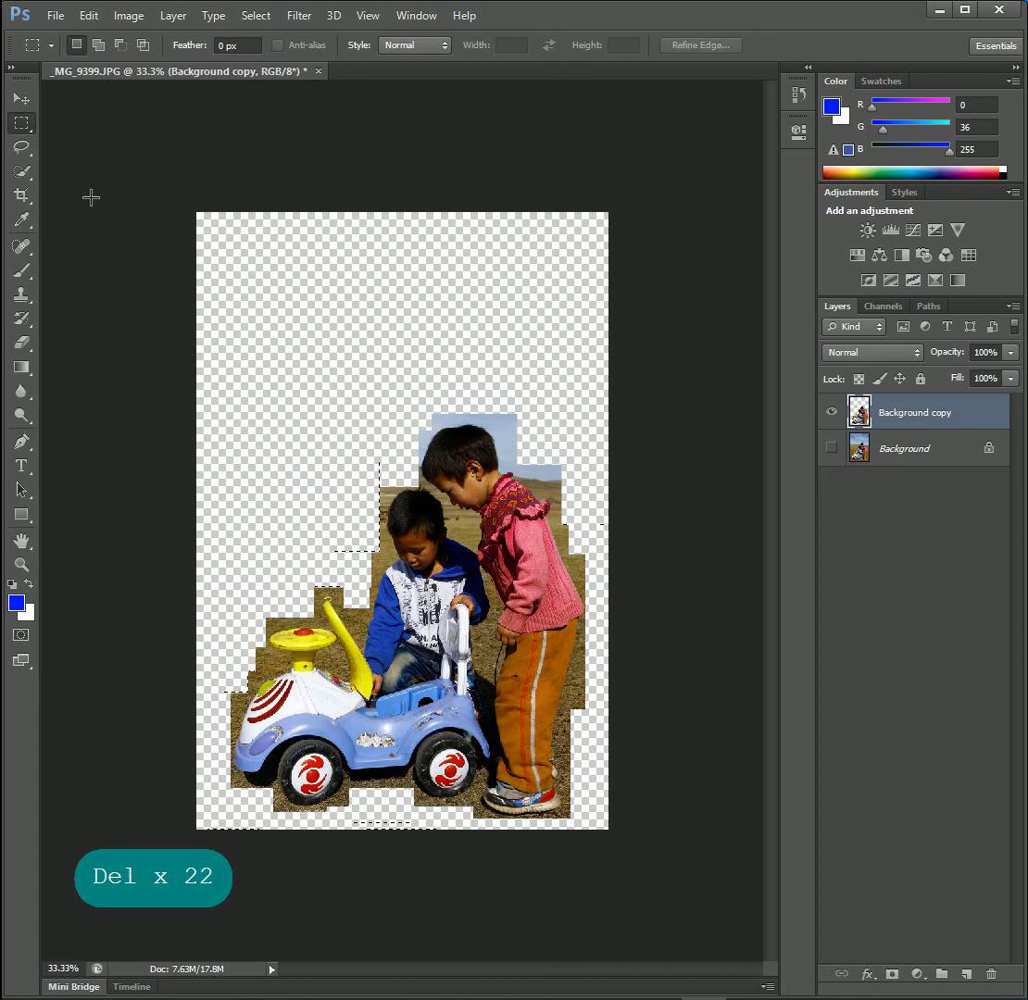
# - Erase the sky behind the standing child's head with a 100 px Eraser brush
pyautogui.press('e')
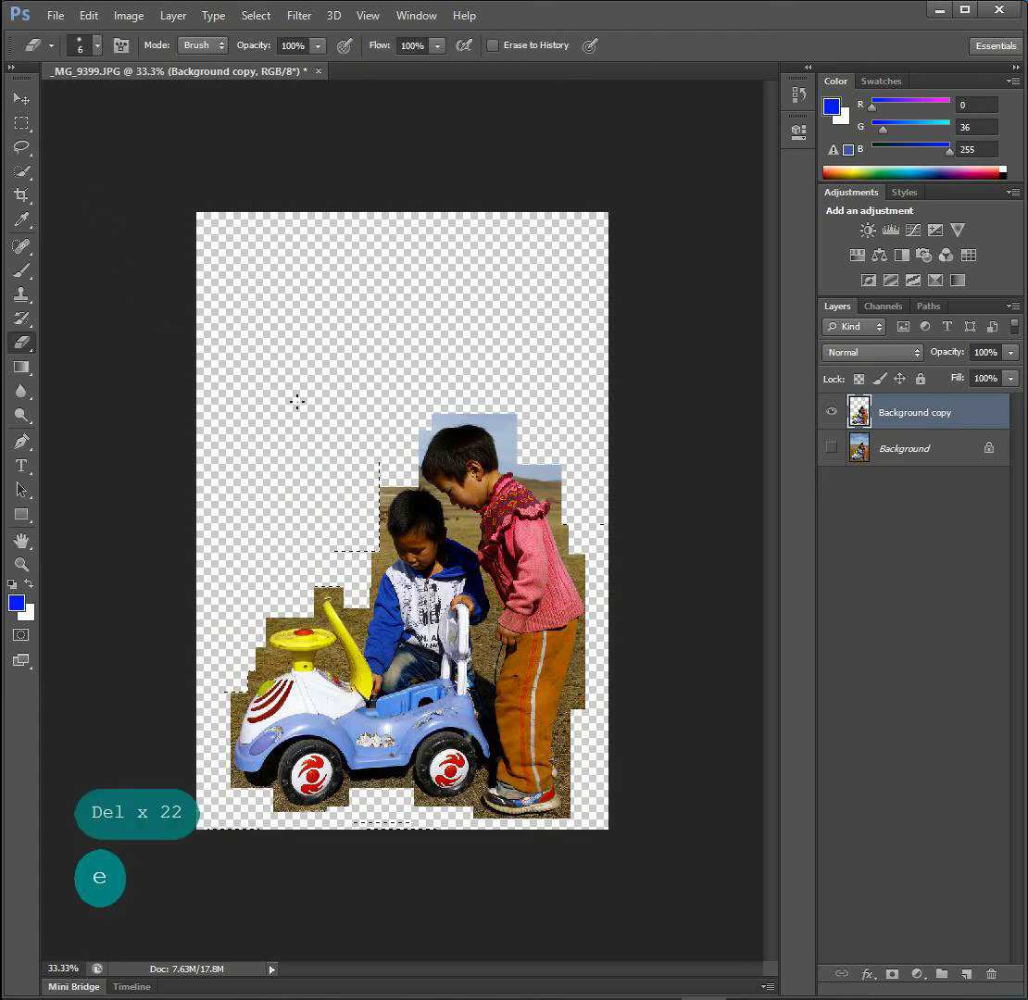
pyautogui.hotkey('ctrl', '=')
pyautogui.hotkey('ctrl', '=')
pyautogui.hotkey('ctrl', '=')
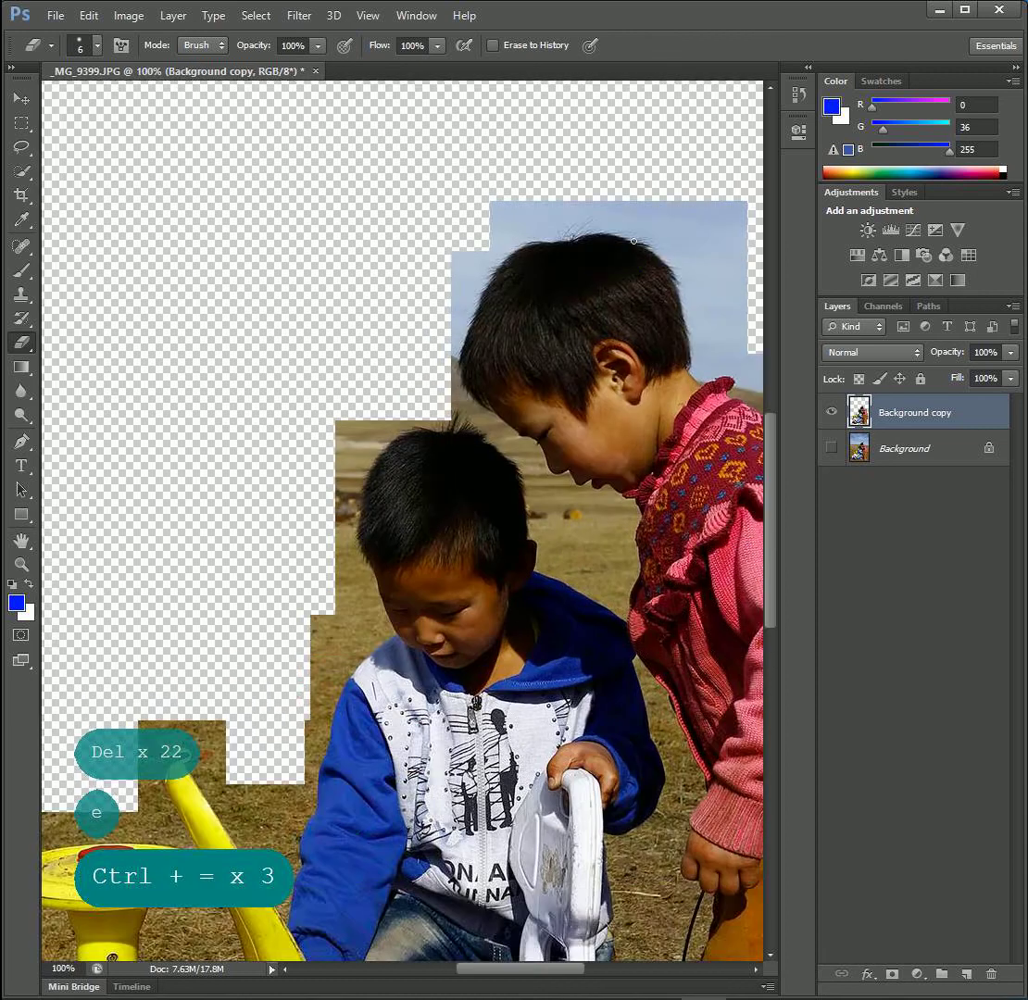
pyautogui.press('space')
pyautogui.moveTo(455, 305); pyautogui.dragTo(430, 312)
pyautogui.press('space')
pyautogui.press('space')
pyautogui.hotkey('ctrl', '=')
pyautogui.hotkey('ctrl', '=')
pyautogui.press('space')
pyautogui.moveTo(593, 235); pyautogui.dragTo(318, 538)
pyautogui.press('space')
pyautogui.press(']')
pyautogui.press(']')
pyautogui.press(']')
pyautogui.press(']')
pyautogui.press(']')
pyautogui.press(']')
pyautogui.press(']')
pyautogui.press(']')
pyautogui.press(']')
pyautogui.press(']')
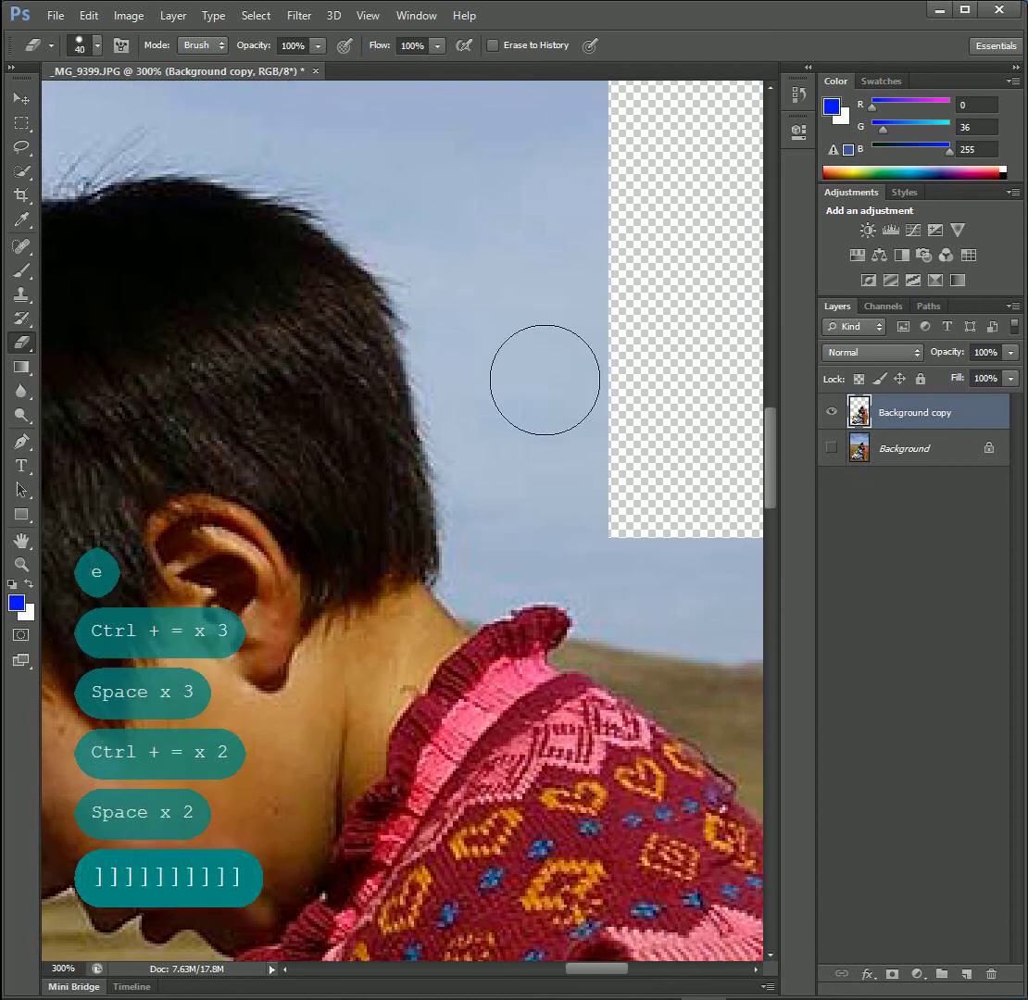
pyautogui.hotkey('ctrl', '-')
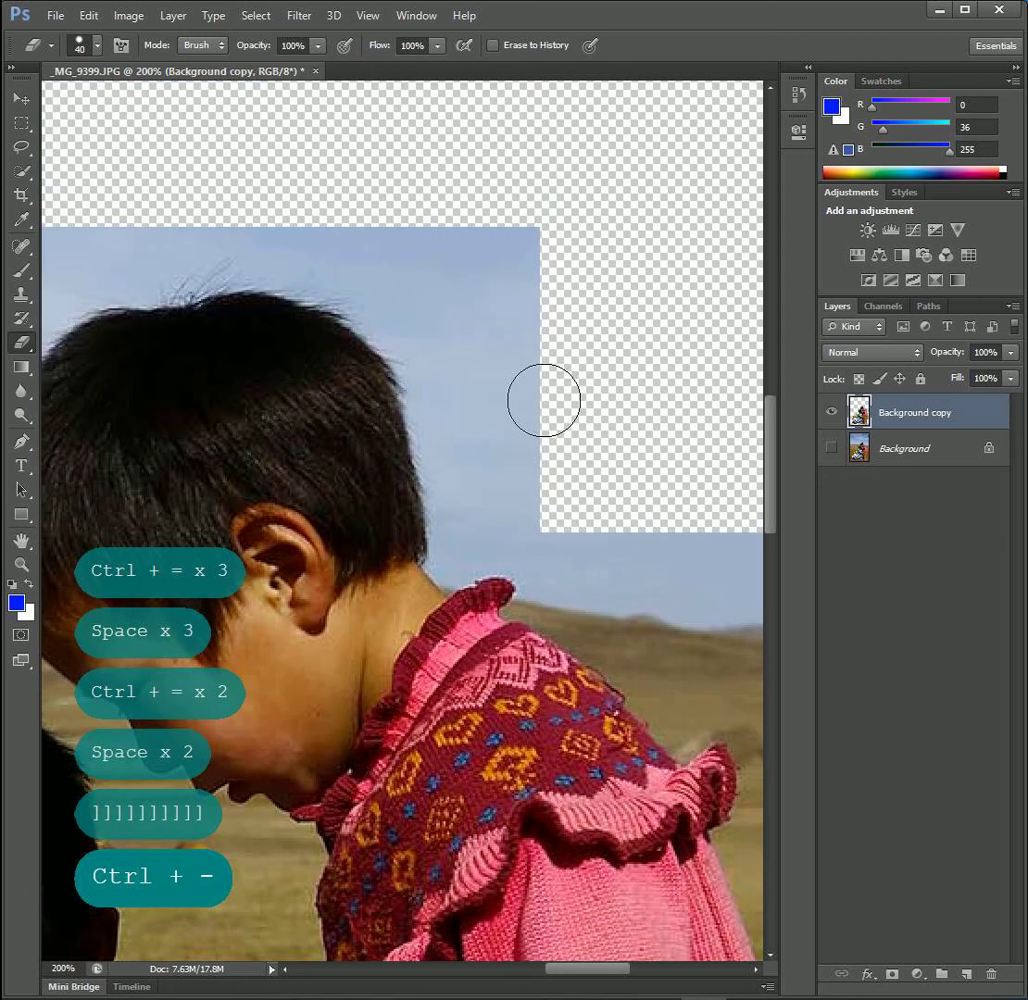
pyautogui.press(']')
pyautogui.press(']')
pyautogui.press(']')
pyautogui.press(']')
pyautogui.press(']')
pyautogui.press(']')
pyautogui.press(']')
pyautogui.moveTo(535, 371)
pyautogui.mouseDown()
pyautogui.moveTo(514, 315)
pyautogui.moveTo(448, 251)
pyautogui.mouseUp()
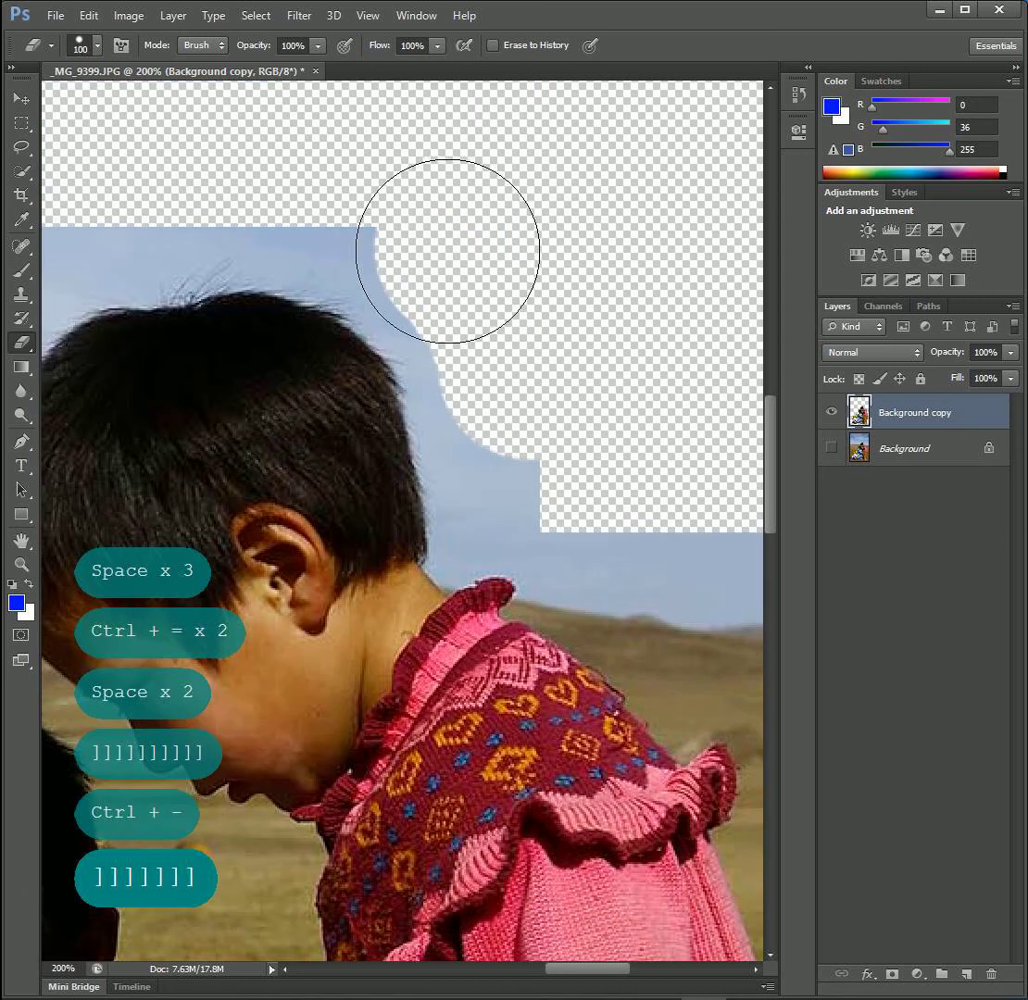
# - Erase the outer sky and ground around both children and the toy car, leaving a narrow margin, and undo the last stroke
pyautogui.hotkey('ctrl', '-')
pyautogui.hotkey('ctrl', '-')
pyautogui.moveTo(472, 328); pyautogui.dragTo(568, 227)
pyautogui.moveTo(525, 305)
pyautogui.mouseDown()
pyautogui.moveTo(490, 291)
pyautogui.moveTo(402, 286)
pyautogui.moveTo(376, 313)
pyautogui.moveTo(270, 480)
pyautogui.moveTo(260, 511)
pyautogui.moveTo(267, 590)
pyautogui.moveTo(248, 639)
pyautogui.mouseUp()
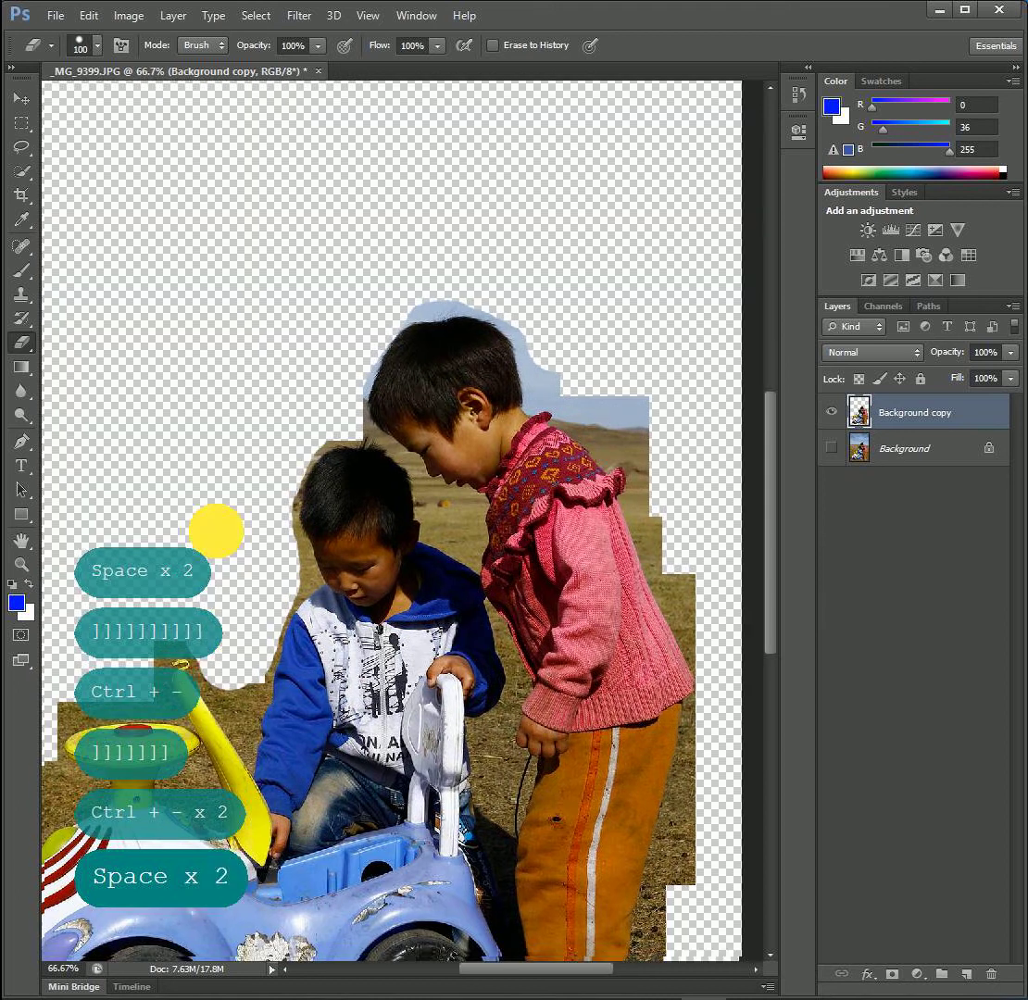
pyautogui.moveTo(213, 533); pyautogui.dragTo(496, 259)
pyautogui.moveTo(417, 382)
pyautogui.mouseDown()
pyautogui.moveTo(344, 408)
pyautogui.moveTo(283, 500)
pyautogui.moveTo(320, 515)
pyautogui.moveTo(271, 594)
pyautogui.moveTo(234, 724)
pyautogui.mouseUp()
pyautogui.moveTo(322, 767)
pyautogui.mouseDown()
pyautogui.moveTo(265, 729)
pyautogui.moveTo(227, 678)
pyautogui.moveTo(270, 676)
pyautogui.moveTo(7, 445)
pyautogui.moveTo(126, 545)
pyautogui.moveTo(181, 552)
pyautogui.moveTo(281, 505)
pyautogui.moveTo(343, 507)
pyautogui.moveTo(423, 534)
pyautogui.moveTo(505, 533)
pyautogui.mouseUp()
pyautogui.moveTo(649, 575)
pyautogui.mouseDown()
pyautogui.moveTo(684, 567)
pyautogui.moveTo(711, 455)
pyautogui.moveTo(711, 332)
pyautogui.moveTo(705, 317)
pyautogui.moveTo(623, 587)
pyautogui.moveTo(643, 506)
pyautogui.moveTo(634, 384)
pyautogui.moveTo(595, 301)
pyautogui.moveTo(565, 163)
pyautogui.moveTo(504, 147)
pyautogui.moveTo(631, 339)
pyautogui.moveTo(584, 345)
pyautogui.moveTo(588, 269)
pyautogui.moveTo(514, 237)
pyautogui.moveTo(353, 272)
pyautogui.mouseUp()
pyautogui.hotkey('ctrl', 'z')
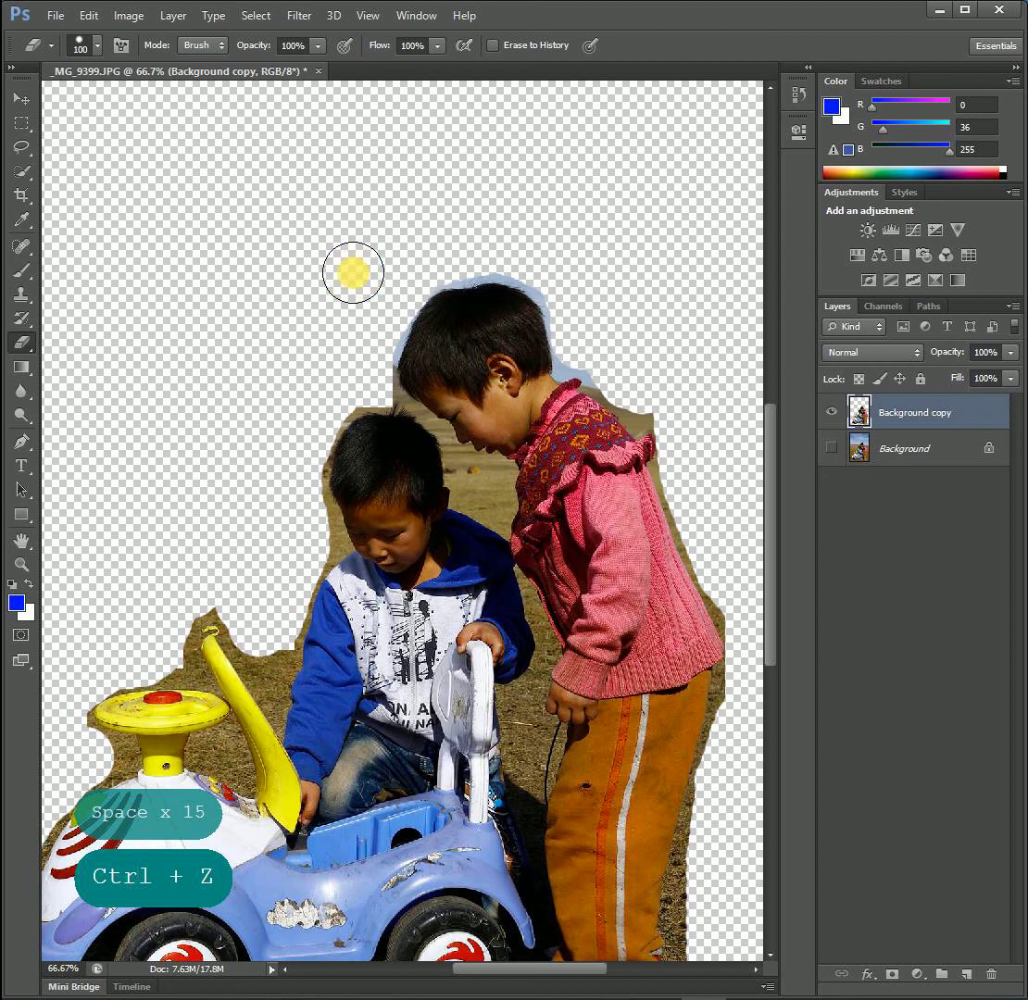
# - Erase the sky tightly along the standing child's hair with a 35 px Eraser brush, undoing any faulty stroke
pyautogui.hotkey('ctrl', '=')
pyautogui.hotkey('ctrl', '=')
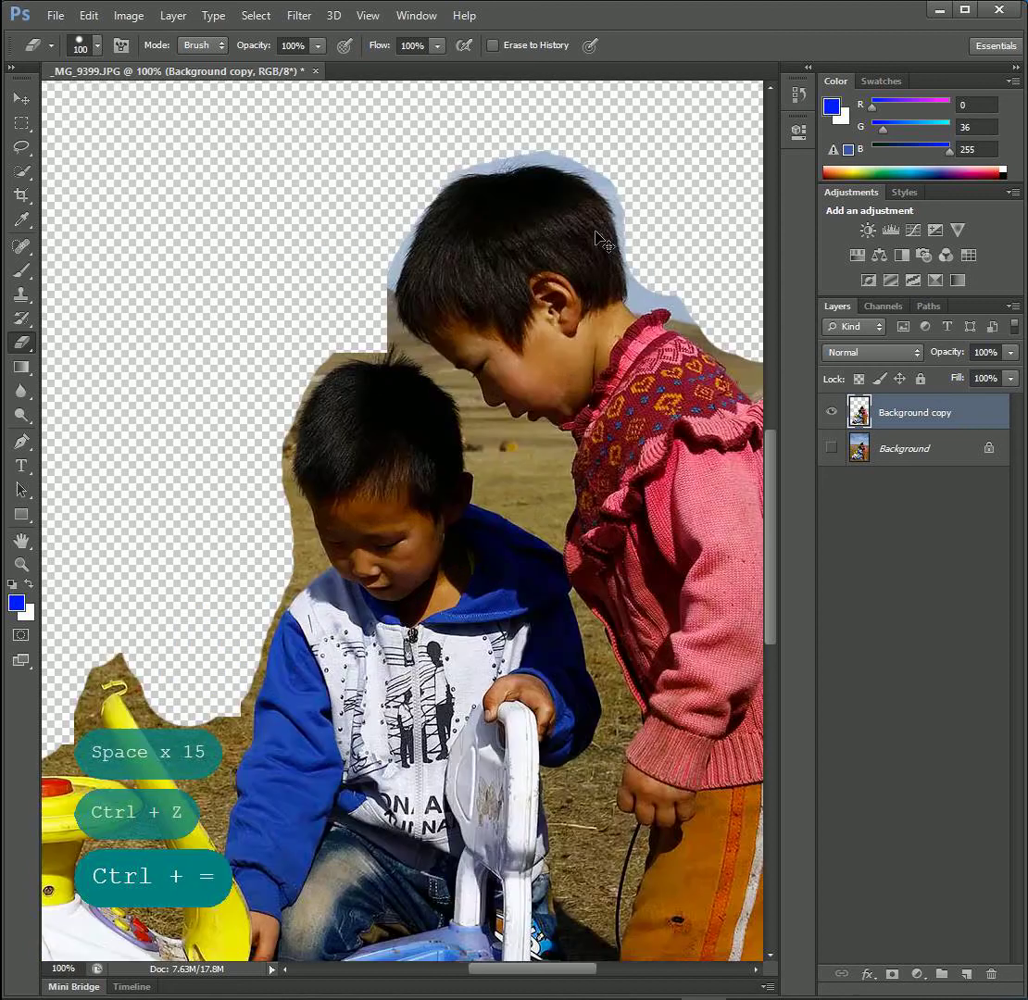
pyautogui.press('space')
pyautogui.moveTo(630, 188); pyautogui.dragTo(374, 596)
pyautogui.press('[')
pyautogui.press('[')
pyautogui.press('[')
pyautogui.press('[')
pyautogui.press('[')
pyautogui.press('[')
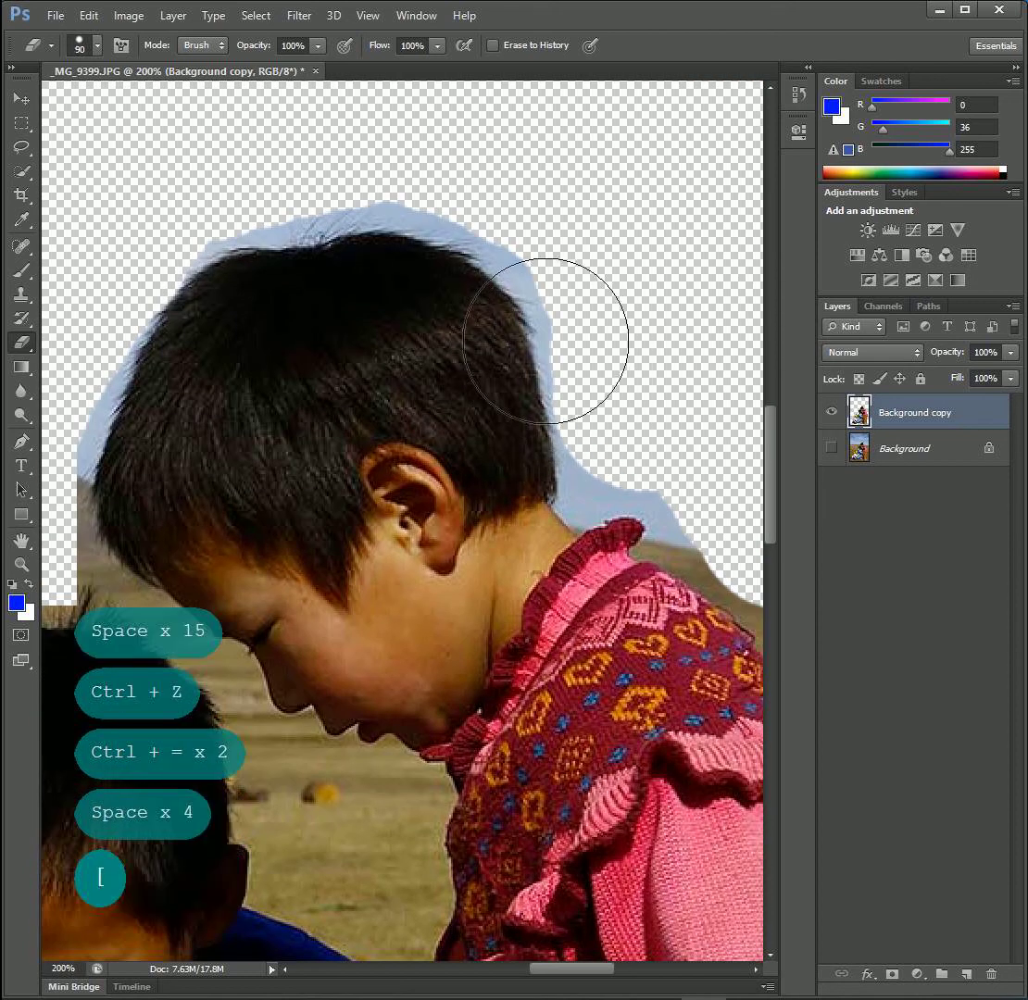
pyautogui.moveTo(551, 291)
pyautogui.mouseDown()
pyautogui.moveTo(442, 213)
pyautogui.moveTo(340, 196)
pyautogui.moveTo(298, 216)
pyautogui.moveTo(247, 212)
pyautogui.moveTo(197, 226)
pyautogui.moveTo(125, 321)
pyautogui.mouseUp()
pyautogui.hotkey('ctrl', 'z')
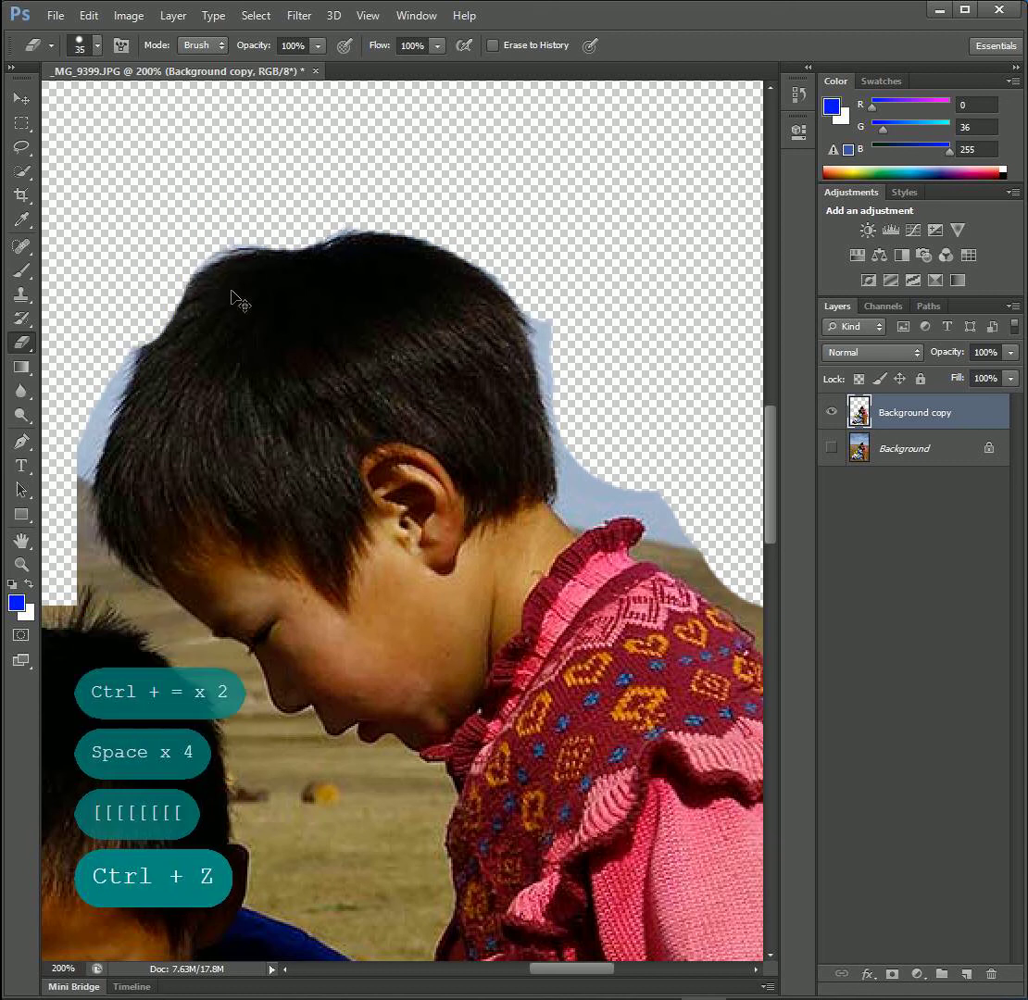
pyautogui.moveTo(568, 322)
pyautogui.mouseDown()
pyautogui.moveTo(499, 240)
pyautogui.moveTo(433, 210)
pyautogui.moveTo(320, 184)
pyautogui.moveTo(588, 227)
pyautogui.moveTo(449, 246)
pyautogui.moveTo(461, 250)
pyautogui.moveTo(397, 296)
pyautogui.moveTo(320, 456)
pyautogui.moveTo(304, 560)
pyautogui.moveTo(318, 592)
pyautogui.moveTo(196, 619)
pyautogui.mouseUp()
pyautogui.press('space')
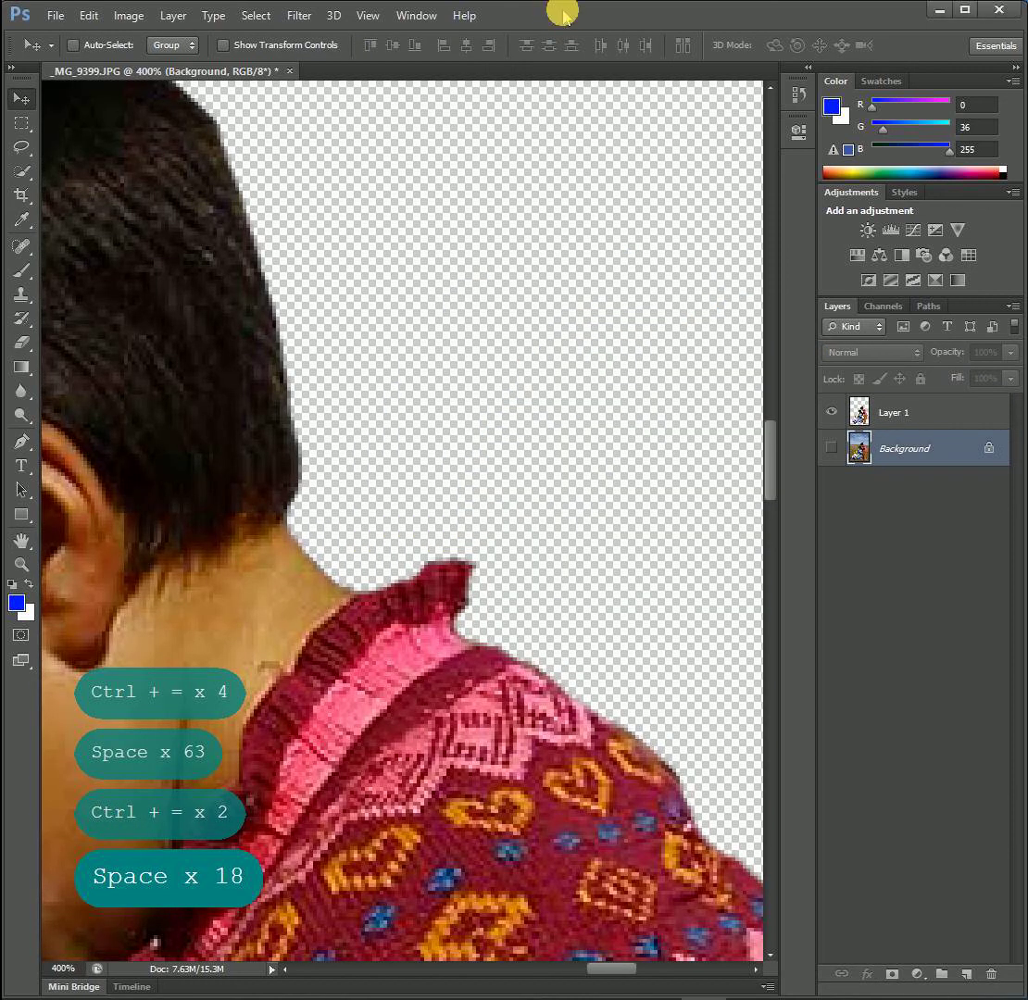
# - Clean up the edge behind the standing child's head on Layer 1 with a 9 px Eraser brush
pyautogui.press('e')
pyautogui.click(901, 414)
pyautogui.click(831, 445)
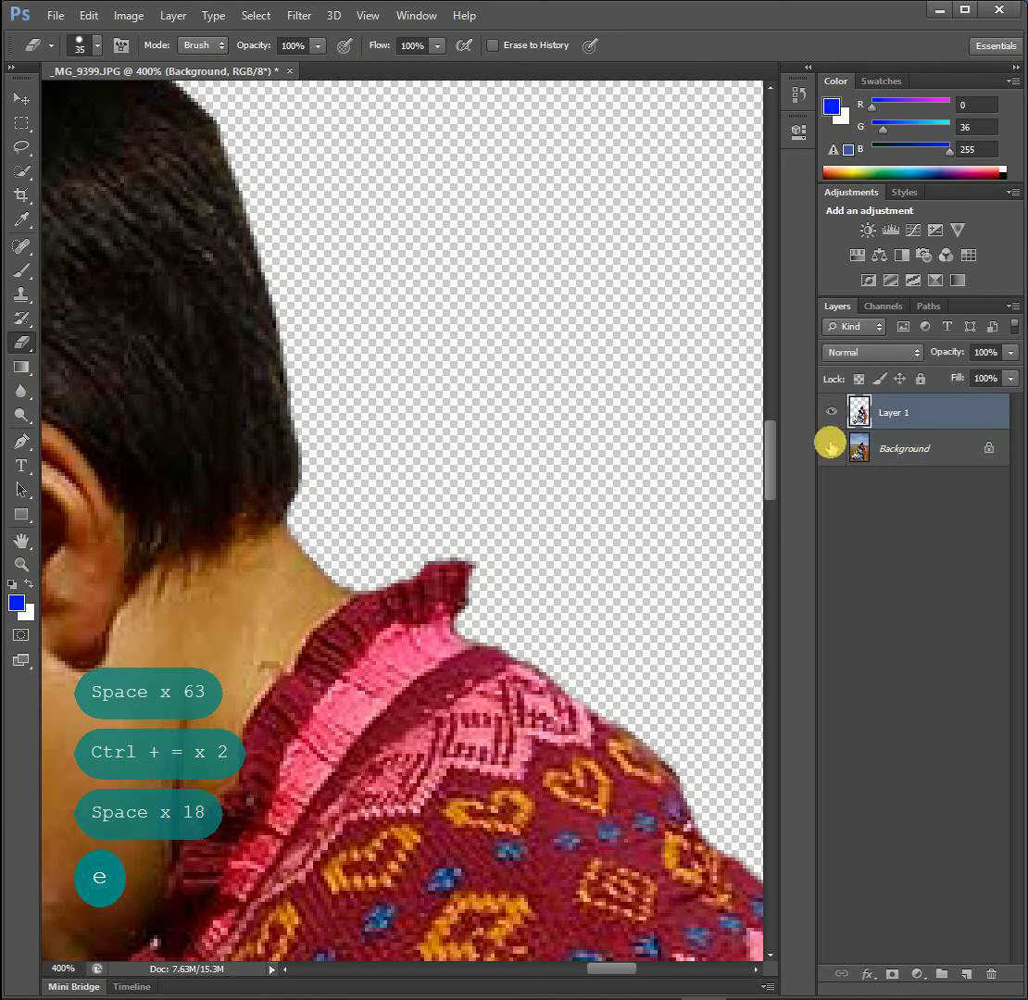
pyautogui.press('[')
pyautogui.press('[')
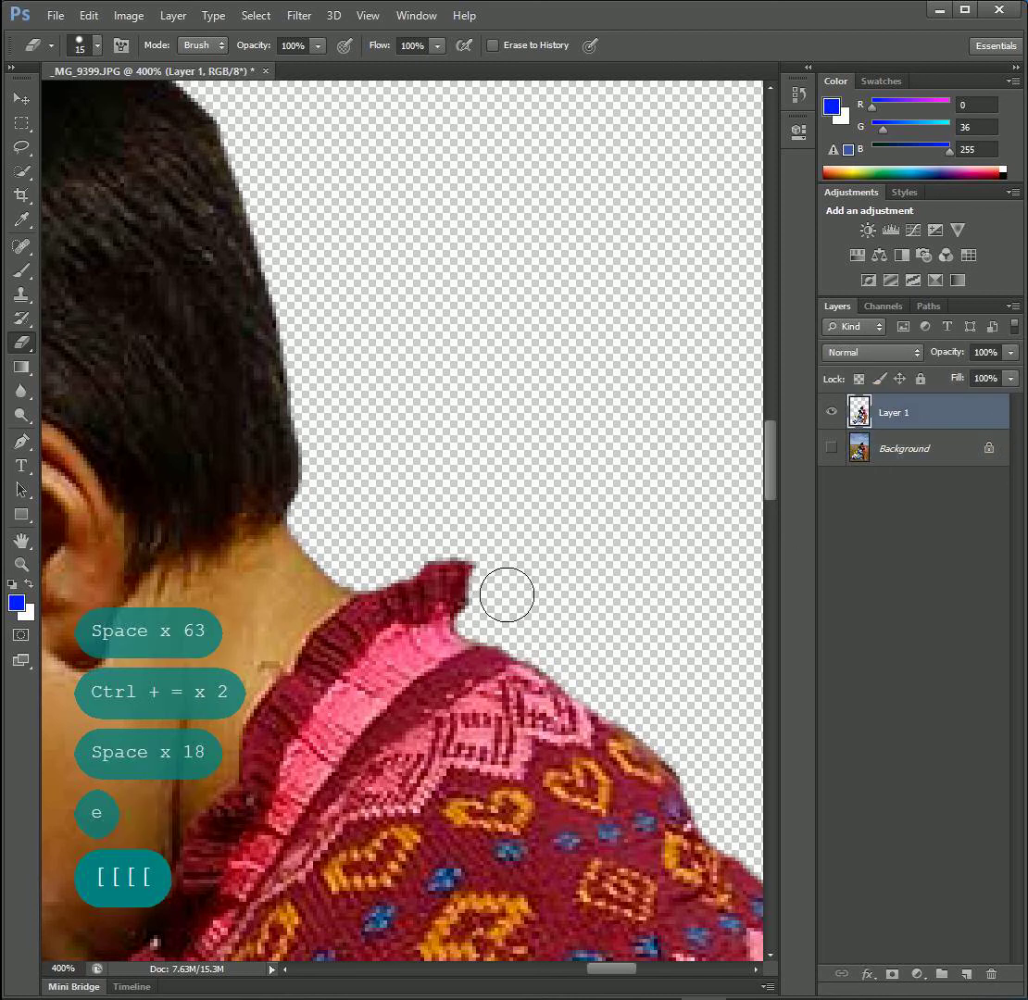
pyautogui.press('[')
pyautogui.press('[')
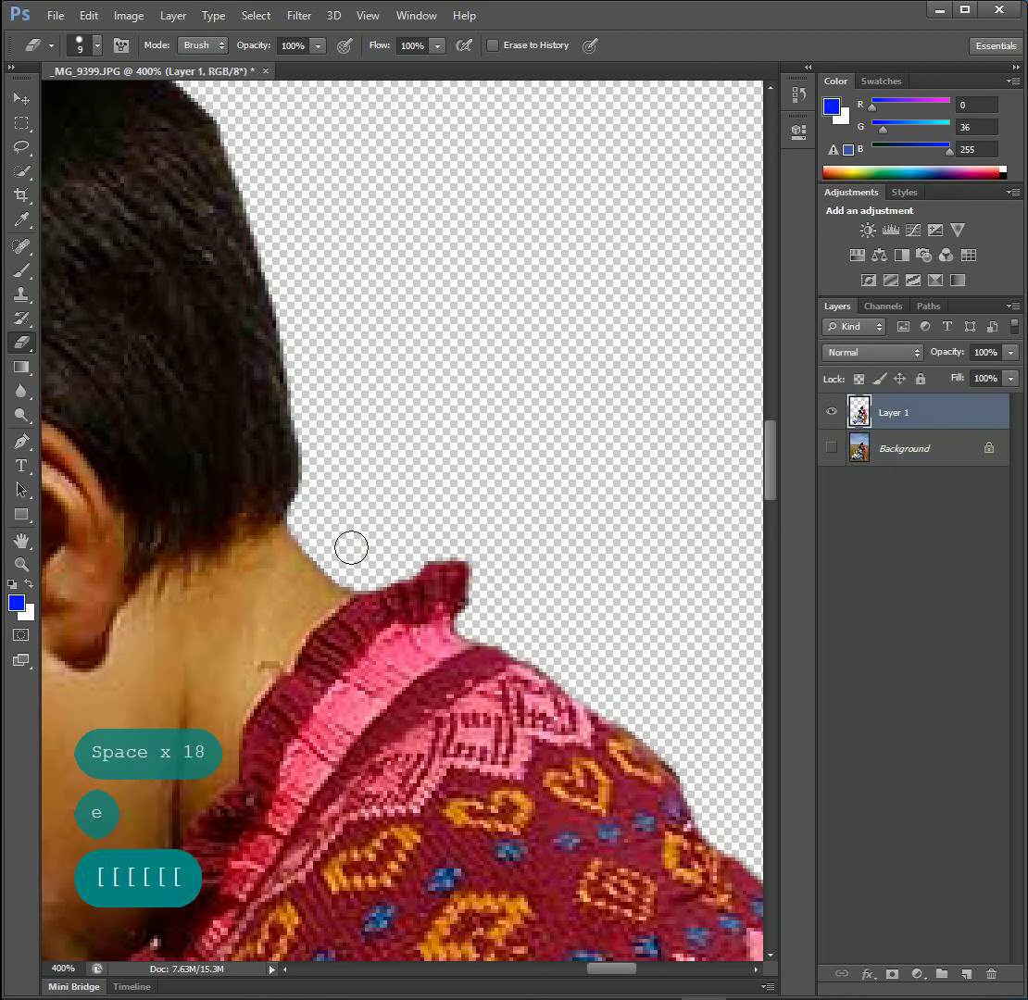
pyautogui.click(312, 408)
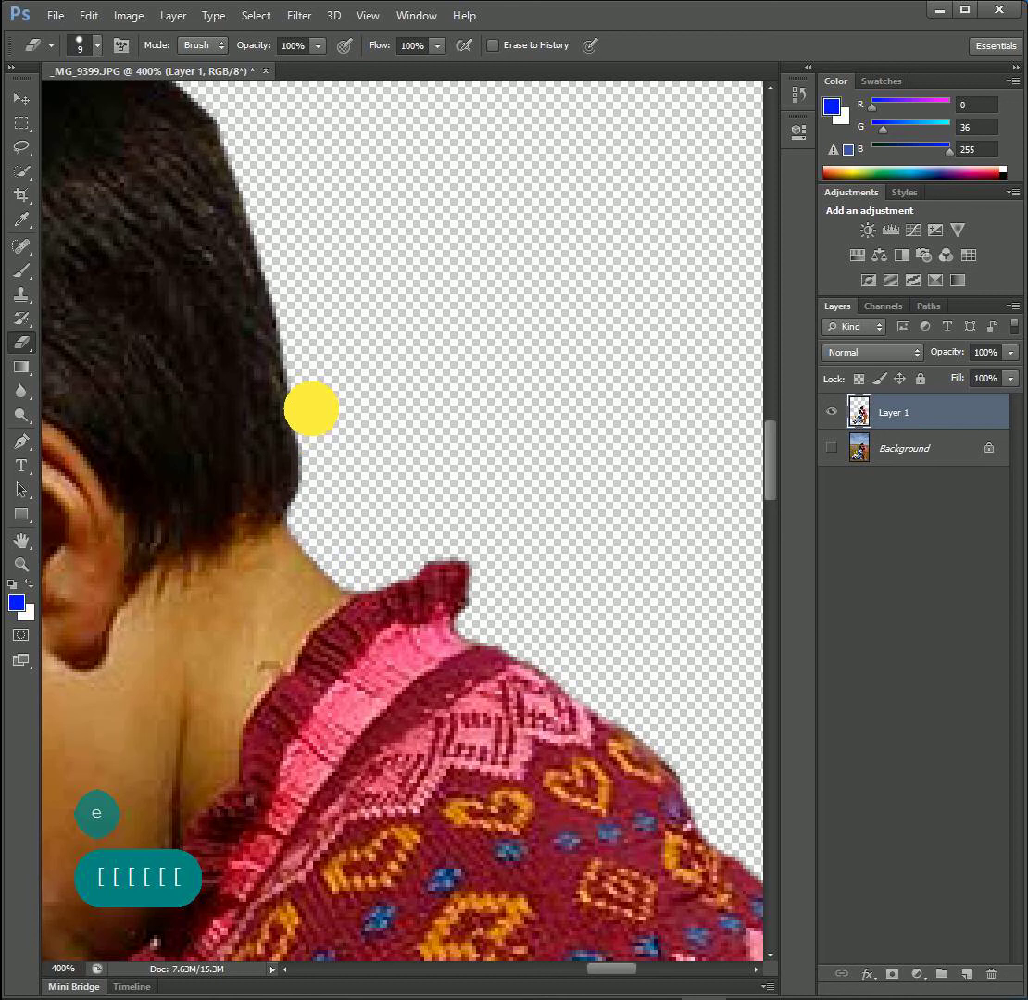
# - Examine the whole cutout of the two children and the toy car
pyautogui.hotkey('ctrl', '-')
pyautogui.hotkey('ctrl', '-')
pyautogui.hotkey('ctrl', '-')
pyautogui.hotkey('ctrl', '-')
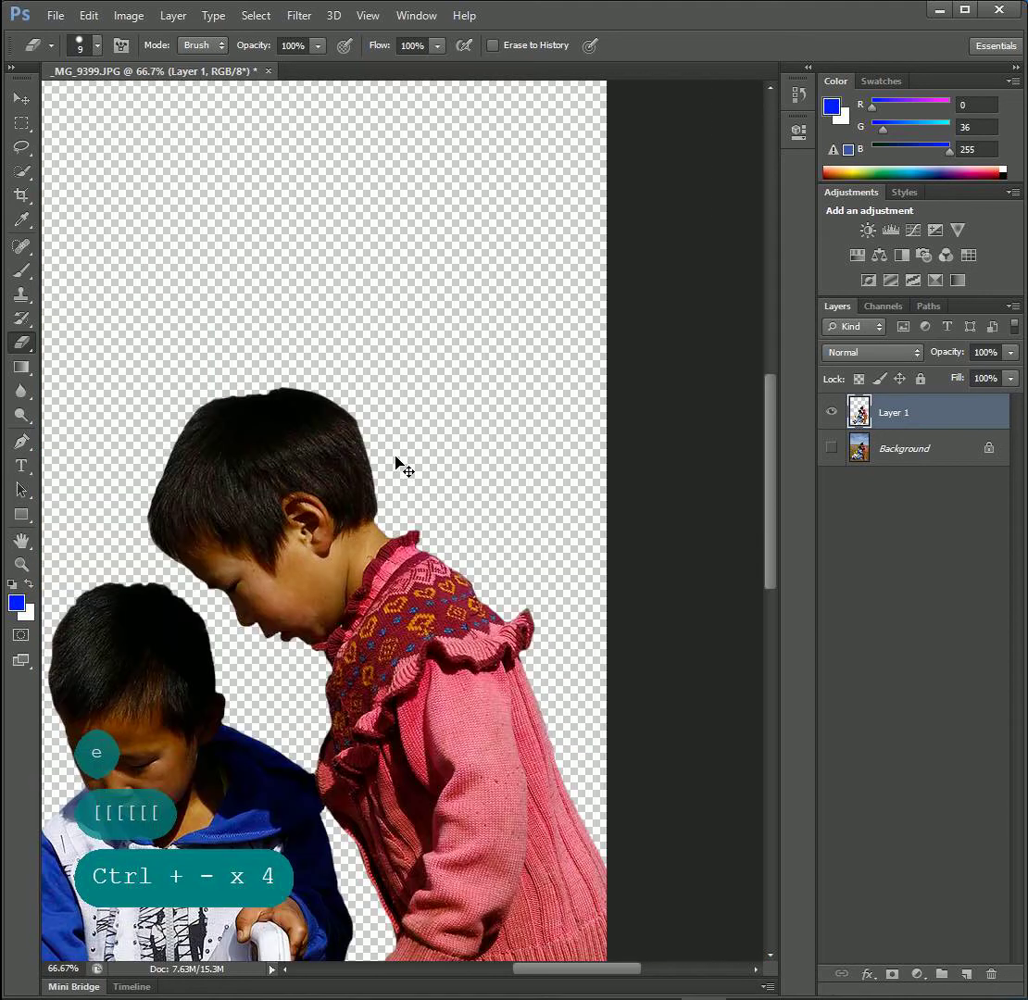
pyautogui.press('space')
pyautogui.moveTo(319, 581); pyautogui.dragTo(475, 423)
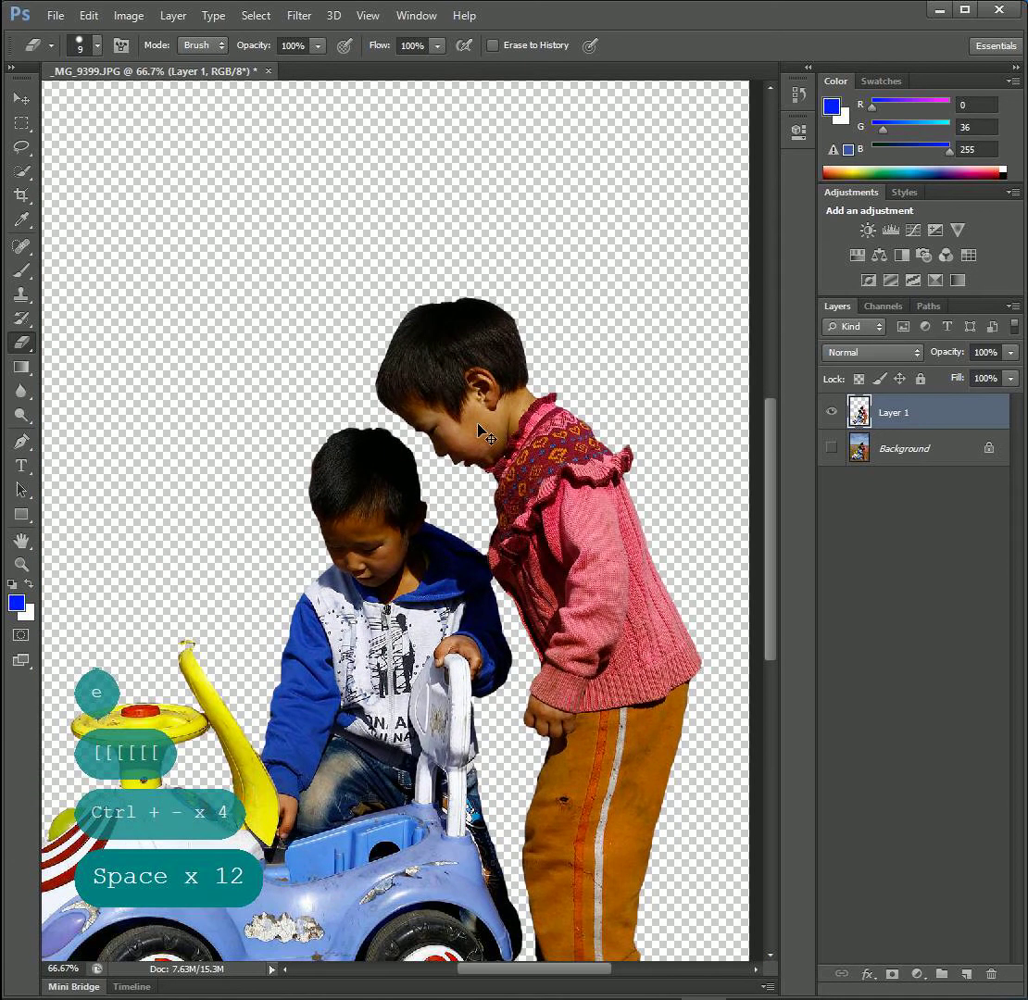
pyautogui.hotkey('ctrl', '-')
pyautogui.hotkey('ctrl', '-')
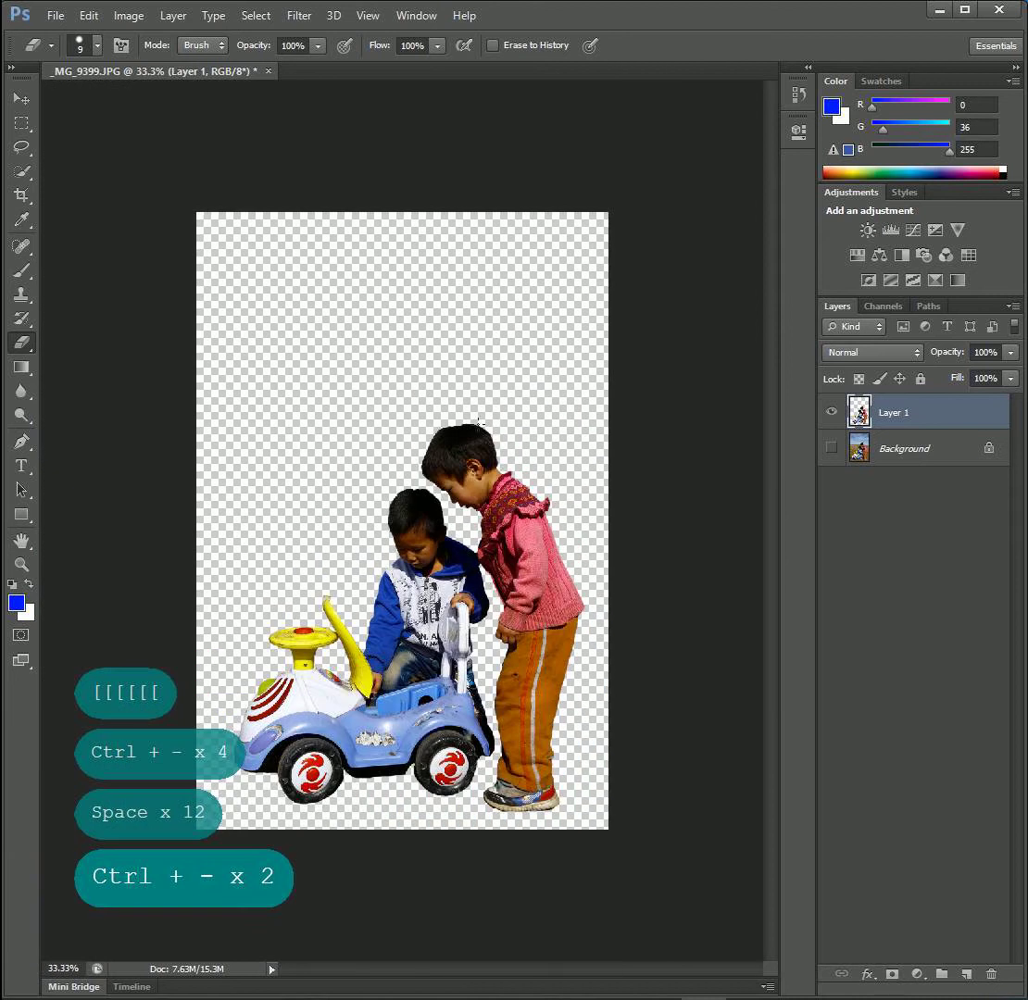
# - Add a new layer directly above the Background layer and fill it with the blue foreground colour
pyautogui.click(859, 448)
pyautogui.hotkey('ctrl', 'shift', 'n')
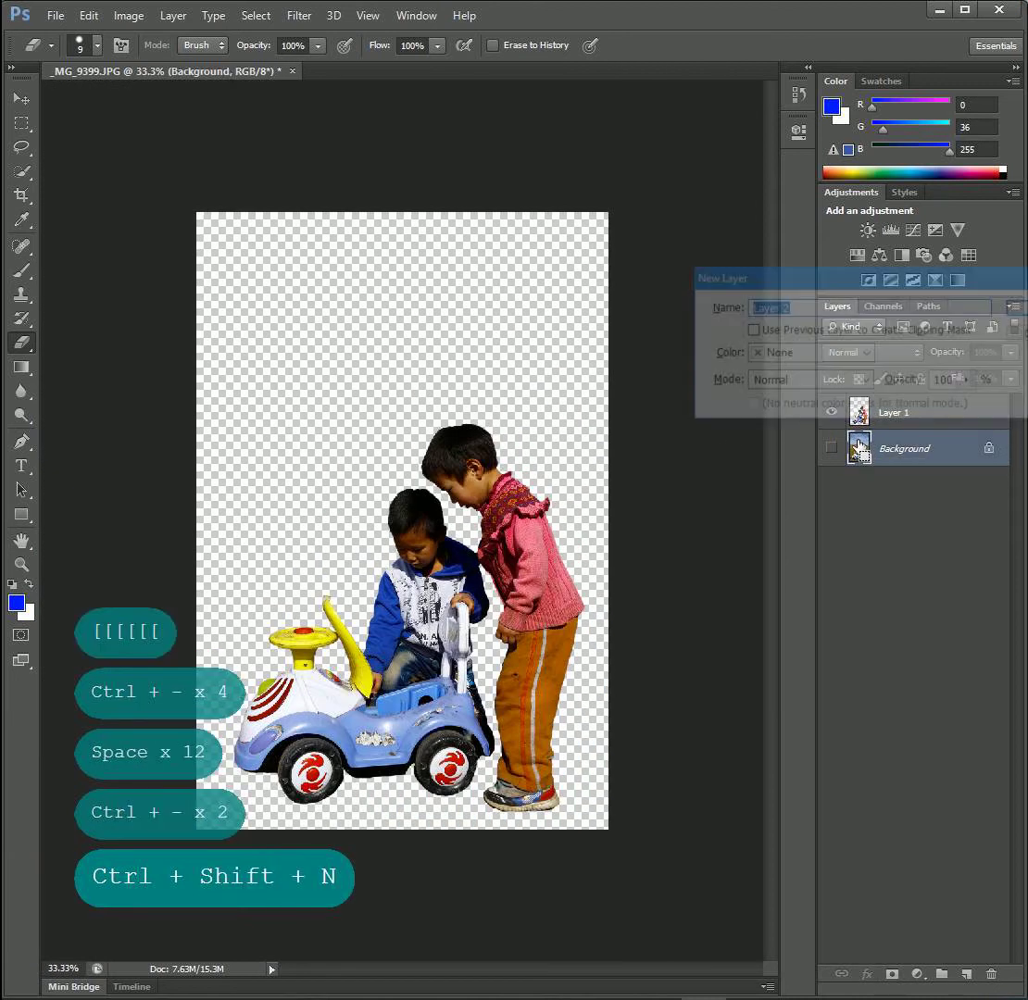
pyautogui.press('Return')
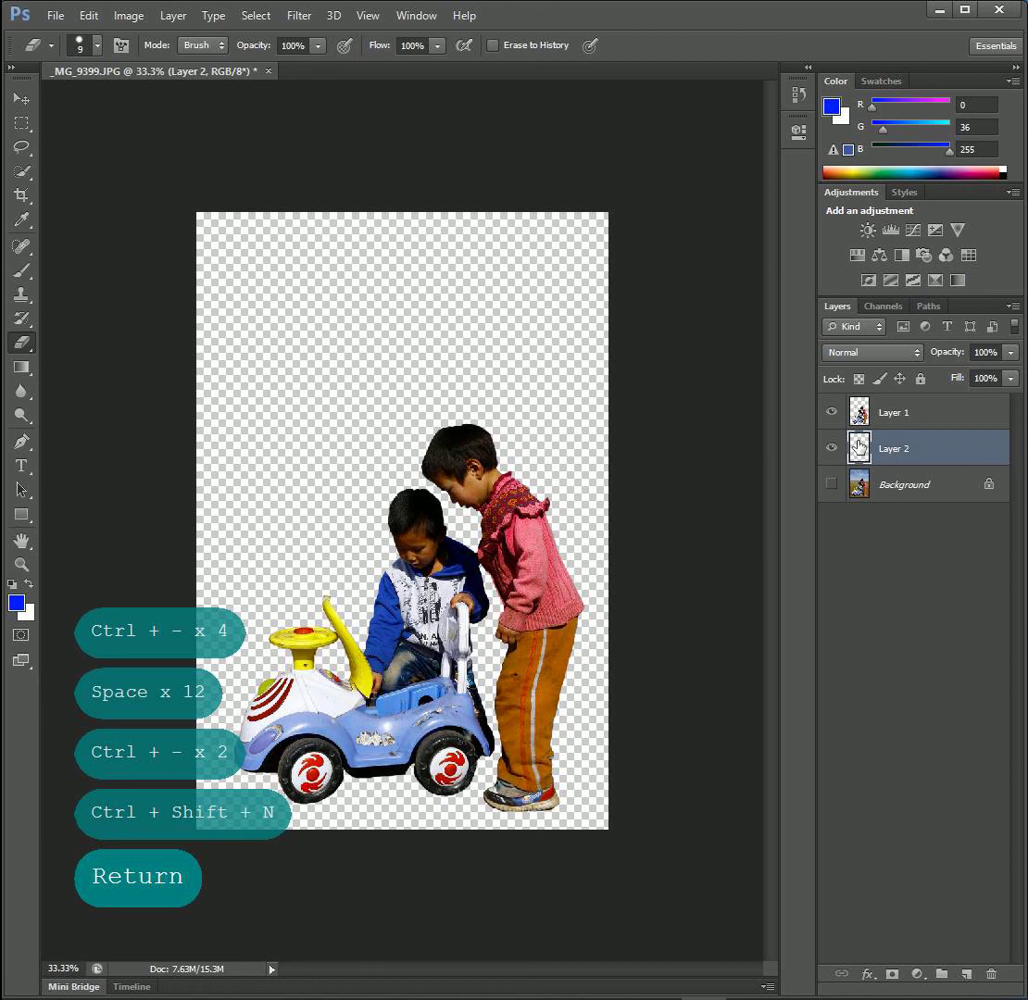
pyautogui.hotkey('alt', 'BackSpace')
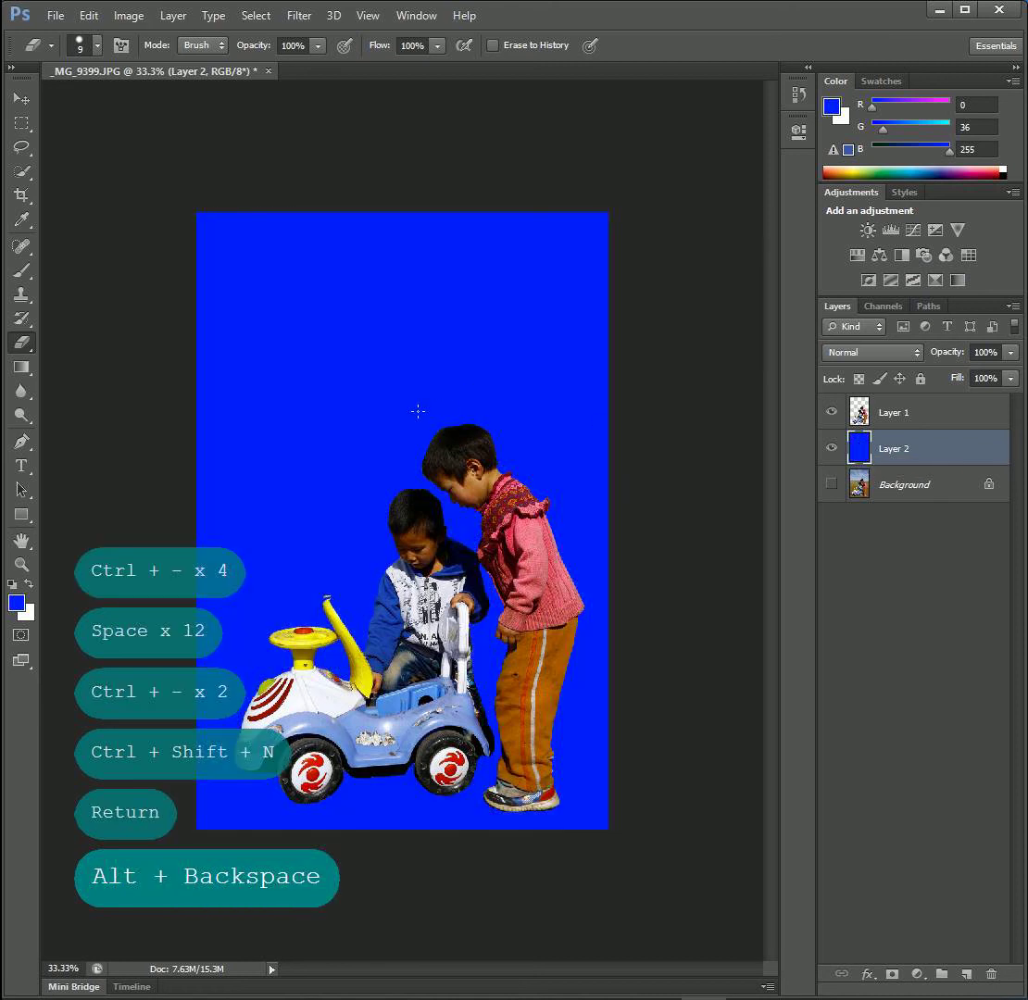
# - Erase the leftover fringe along the standing child's hair on Layer 1 with the 9 px brush, undoing the first stroke
pyautogui.hotkey('ctrl', '=')
pyautogui.hotkey('ctrl', '=')
pyautogui.hotkey('ctrl', '=')
pyautogui.hotkey('ctrl', '=')
pyautogui.press('space')
pyautogui.moveTo(571, 222); pyautogui.dragTo(500, 516)
pyautogui.hotkey('ctrl', '=')
pyautogui.hotkey('ctrl', '=')
pyautogui.press('space')
pyautogui.moveTo(651, 211); pyautogui.dragTo(506, 630)
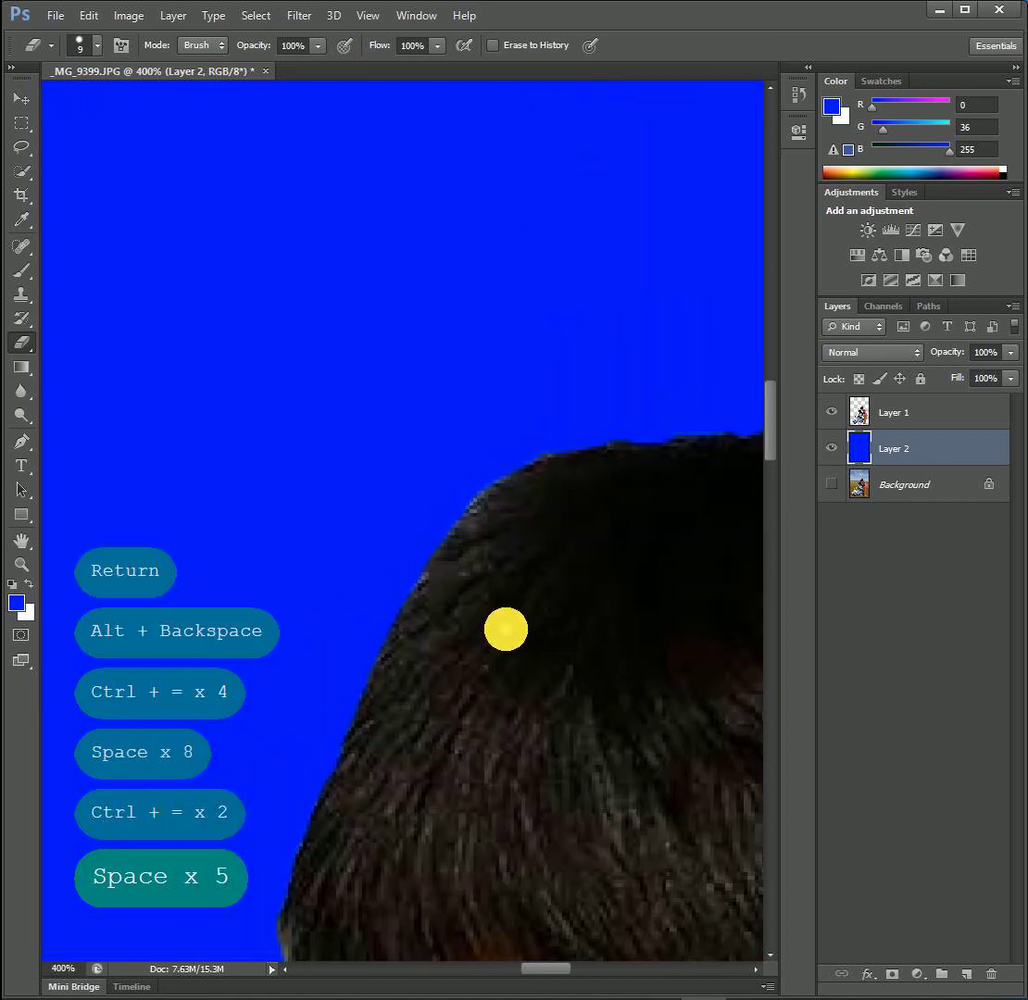
pyautogui.click(859, 424)
pyautogui.moveTo(501, 467)
pyautogui.mouseDown()
pyautogui.moveTo(410, 537)
pyautogui.moveTo(450, 506)
pyautogui.moveTo(415, 569)
pyautogui.mouseUp()
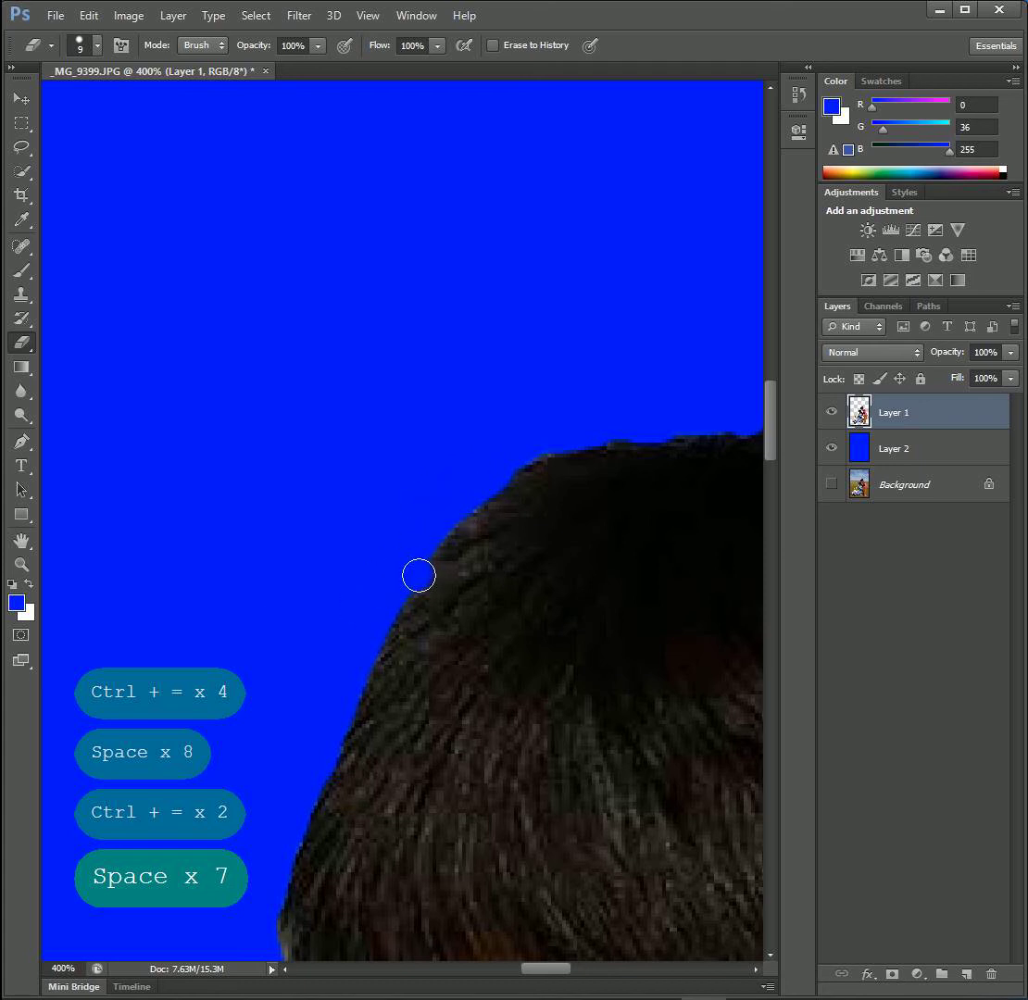
pyautogui.hotkey('ctrl', 'z')
pyautogui.press('space')
pyautogui.moveTo(243, 669); pyautogui.dragTo(405, 324)
pyautogui.click(580, 751)
pyautogui.moveTo(505, 706)
pyautogui.mouseDown()
pyautogui.moveTo(459, 629)
pyautogui.moveTo(431, 500)
pyautogui.mouseUp()
# - Continue erasing background remnants on Layer 1 along the standing child's face and the seated child's head
pyautogui.press('space')
pyautogui.moveTo(473, 814); pyautogui.dragTo(372, 369)
pyautogui.moveTo(426, 406)
pyautogui.mouseDown()
pyautogui.moveTo(381, 376)
pyautogui.moveTo(324, 365)
pyautogui.mouseUp()
pyautogui.press('space')
pyautogui.moveTo(687, 560); pyautogui.dragTo(552, 523)
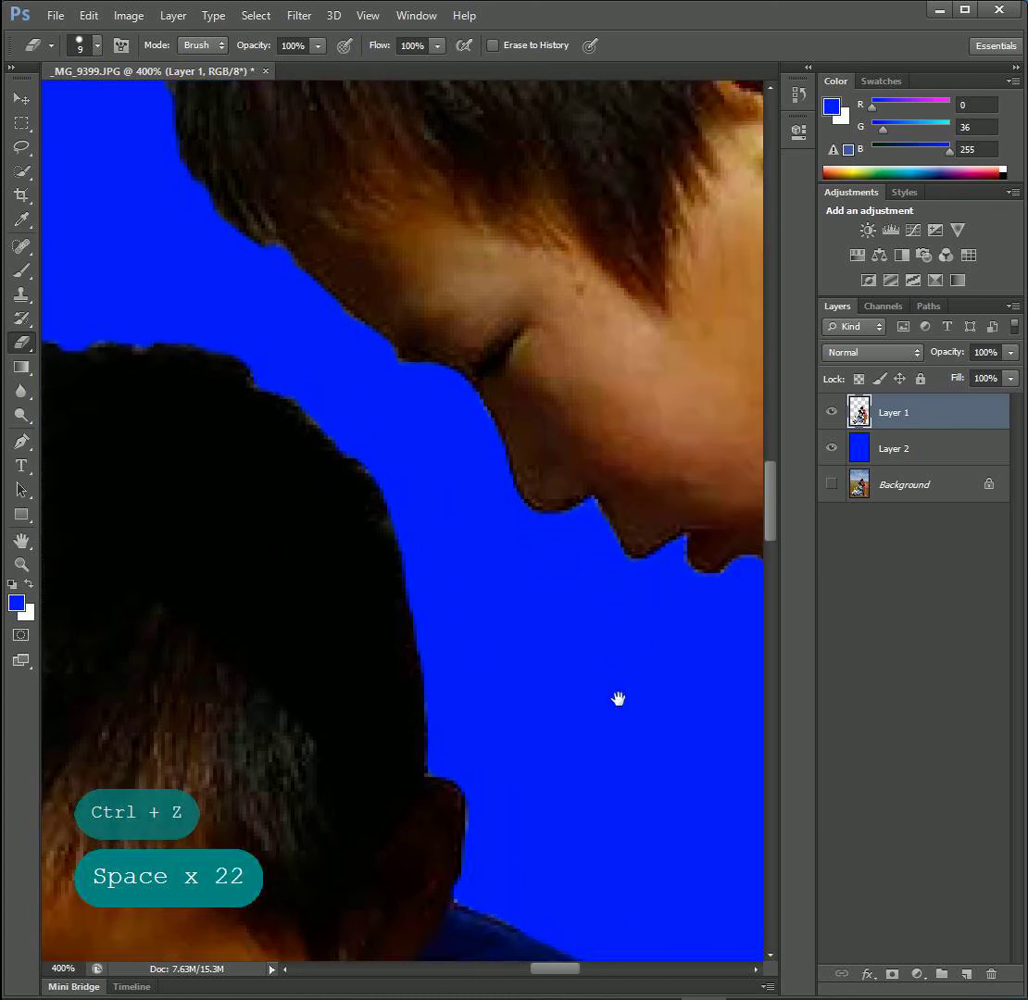
pyautogui.moveTo(618, 699); pyautogui.dragTo(596, 484)
pyautogui.moveTo(479, 557); pyautogui.dragTo(475, 468)
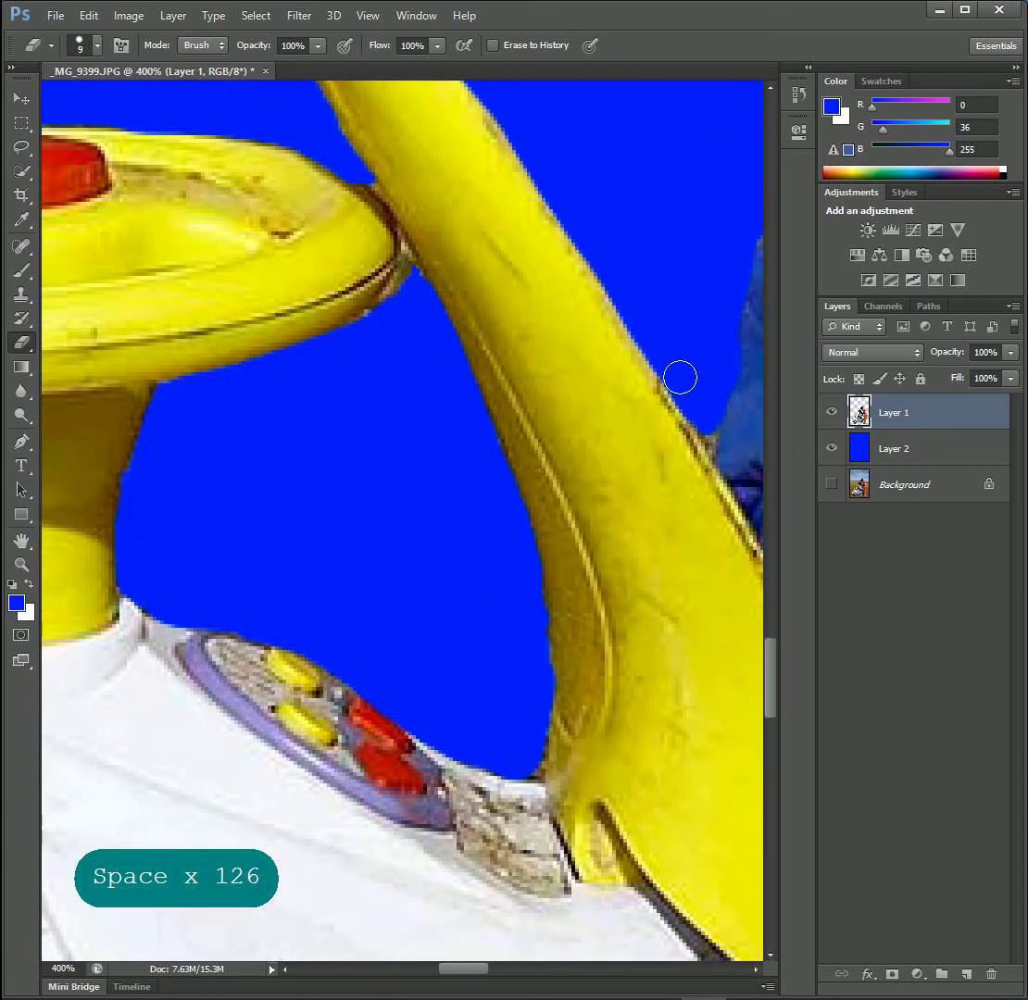
# - Reduce the eraser to 3 px and erase the background remnant on Layer 1 where the steering wheel meets the yellow bar
pyautogui.press('[')
pyautogui.press('[')
pyautogui.press('[')
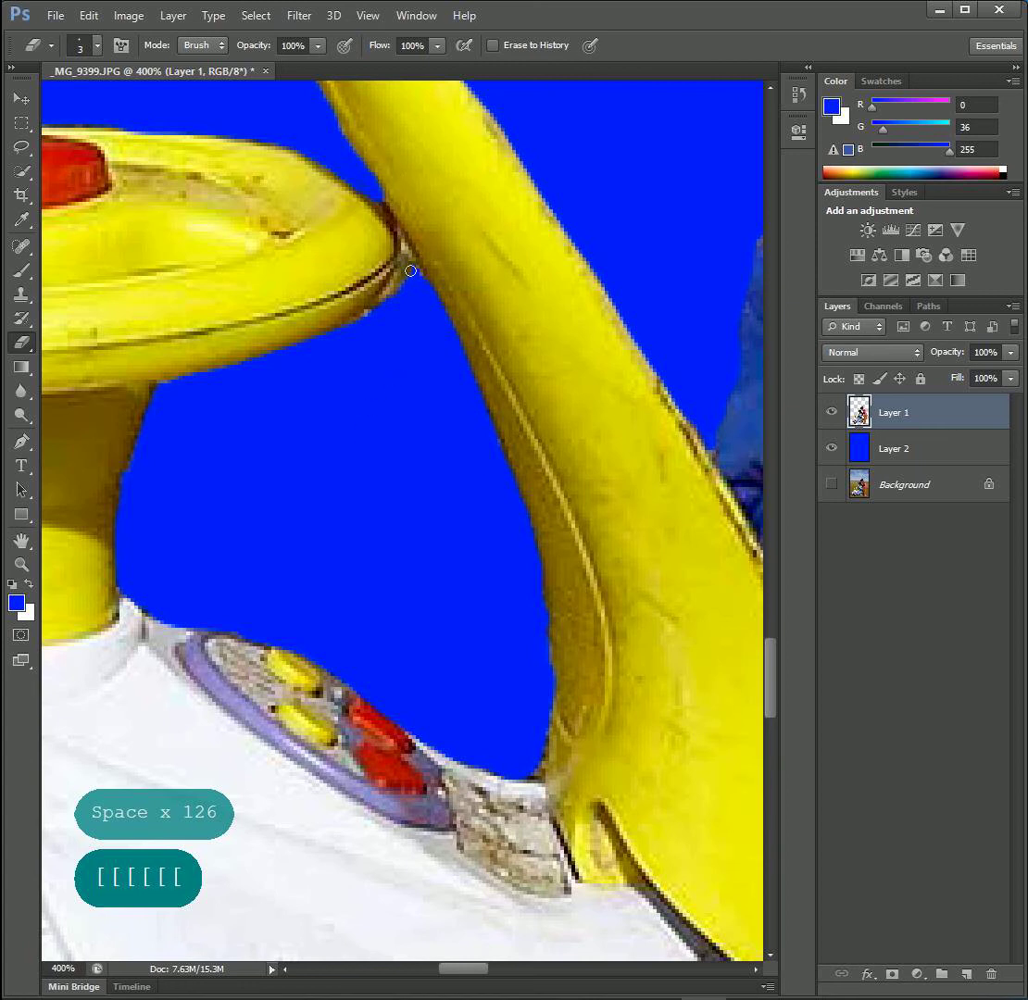
pyautogui.moveTo(264, 548); pyautogui.dragTo(732, 292)
pyautogui.moveTo(241, 510); pyautogui.dragTo(528, 370)
pyautogui.moveTo(319, 506); pyautogui.dragTo(593, 176)
pyautogui.moveTo(471, 465)
pyautogui.mouseDown()
pyautogui.moveTo(481, 431)
pyautogui.moveTo(419, 255)
pyautogui.mouseUp()
pyautogui.moveTo(236, 618); pyautogui.dragTo(234, 533)
# - Enlarge the eraser to 10 px and erase leftover background on Layer 1 along the toy car's dark underside
pyautogui.press(']')
pyautogui.moveTo(341, 656)
pyautogui.mouseDown()
pyautogui.moveTo(273, 601)
pyautogui.moveTo(222, 532)
pyautogui.mouseUp()
pyautogui.press('space')
pyautogui.moveTo(515, 813); pyautogui.dragTo(239, 625)
pyautogui.moveTo(414, 673); pyautogui.dragTo(157, 522)
pyautogui.moveTo(663, 754); pyautogui.dragTo(371, 684)
pyautogui.moveTo(556, 681); pyautogui.dragTo(92, 692)
pyautogui.moveTo(741, 567)
pyautogui.mouseDown()
pyautogui.moveTo(218, 659)
pyautogui.moveTo(495, 591)
pyautogui.moveTo(446, 563)
pyautogui.moveTo(282, 578)
pyautogui.moveTo(489, 561)
pyautogui.mouseUp()
pyautogui.press(']')
pyautogui.press(']')
pyautogui.press(']')
pyautogui.press('space')
pyautogui.moveTo(343, 693); pyautogui.dragTo(663, 652)
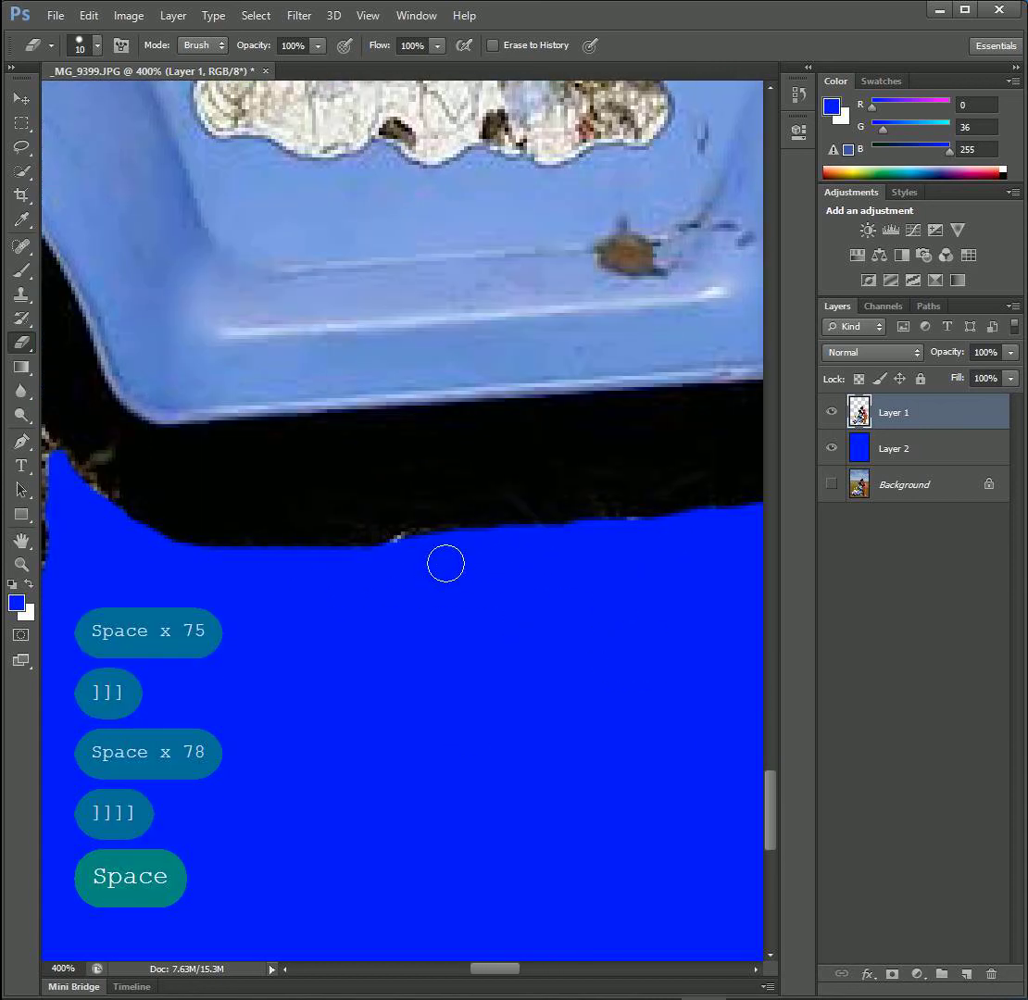
pyautogui.moveTo(422, 553); pyautogui.dragTo(228, 593)
# - Examine the cutout's edges along the toy car's rear wheel and the standing child's trouser hem and shoes
pyautogui.press('space')
pyautogui.moveTo(460, 668); pyautogui.dragTo(146, 611)
pyautogui.moveTo(525, 639)
pyautogui.mouseDown()
pyautogui.moveTo(299, 639)
pyautogui.moveTo(166, 623)
pyautogui.mouseUp()
pyautogui.moveTo(613, 708)
pyautogui.mouseDown()
pyautogui.moveTo(344, 654)
pyautogui.moveTo(199, 639)
pyautogui.mouseUp()
pyautogui.moveTo(675, 528); pyautogui.dragTo(321, 638)
pyautogui.moveTo(519, 592); pyautogui.dragTo(209, 544)
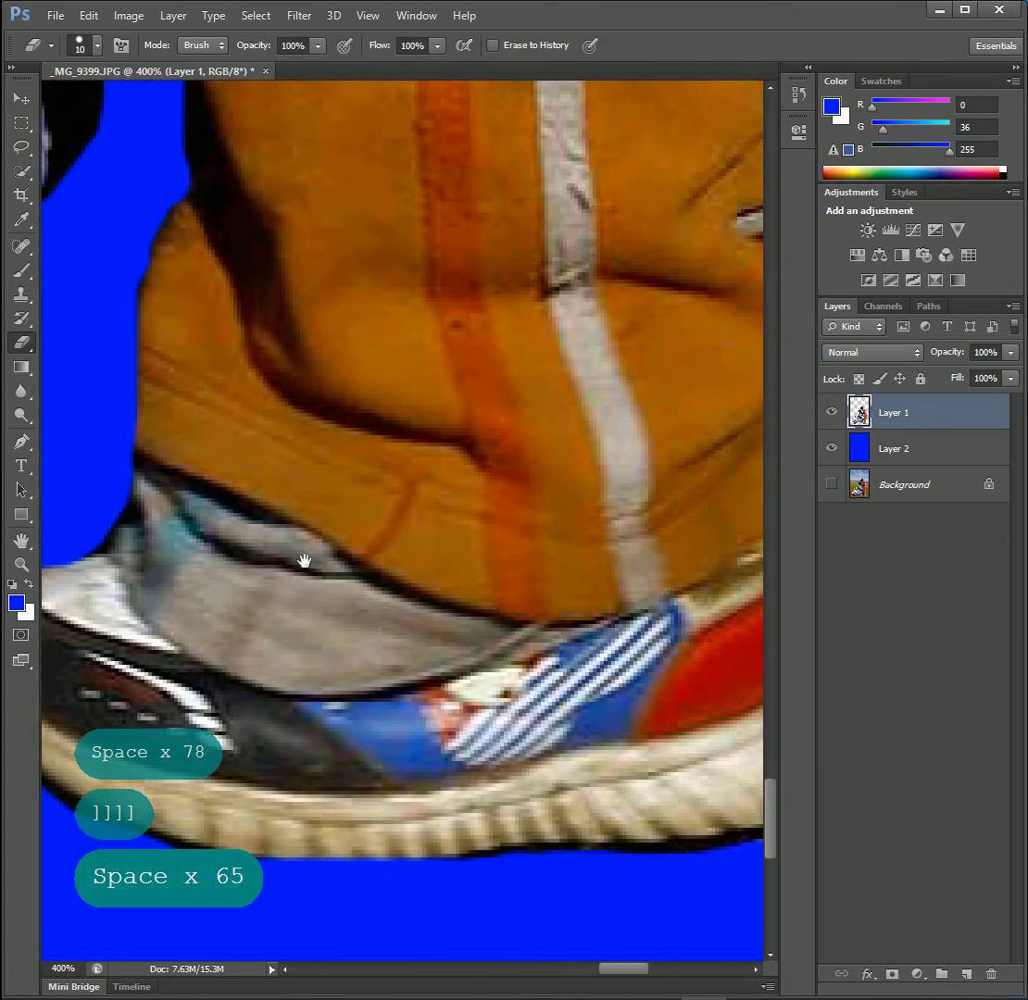
pyautogui.moveTo(303, 558); pyautogui.dragTo(643, 645)
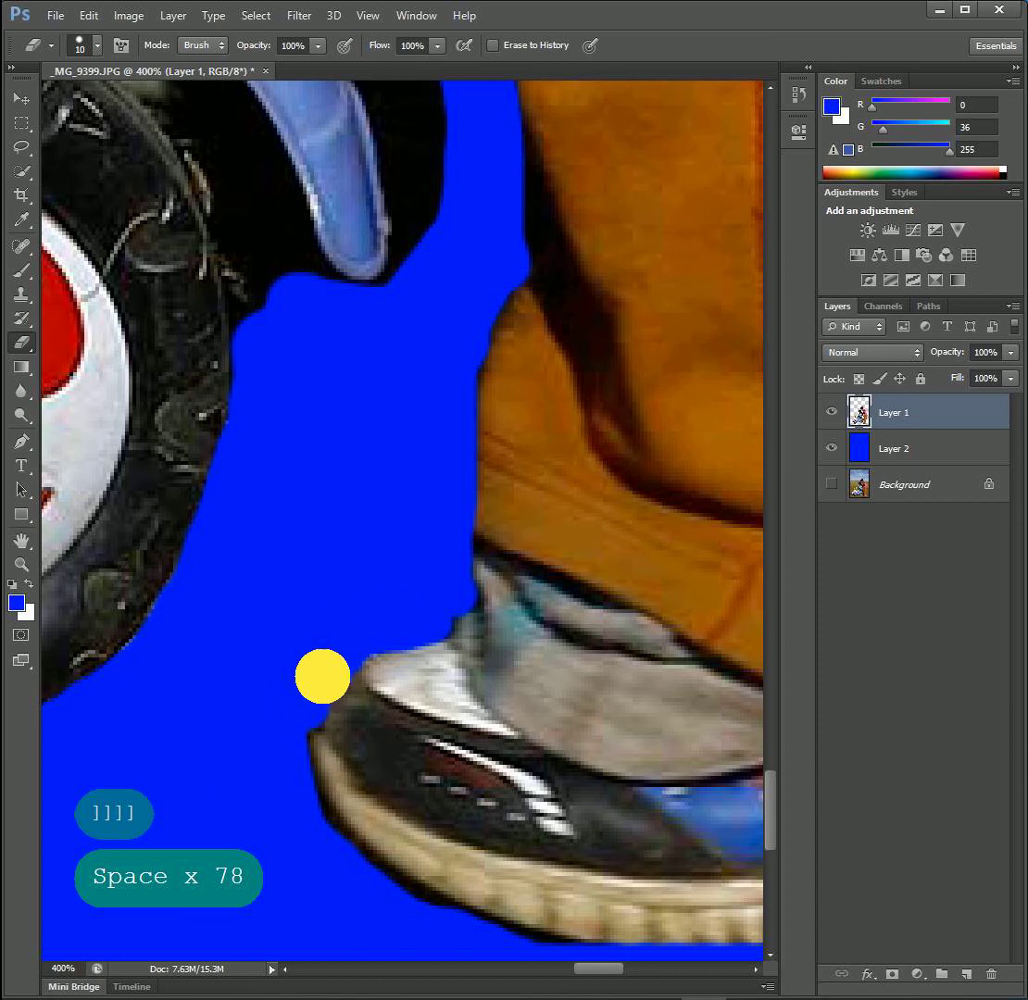
# - Show the whole image and hide the blue Layer 2 so the cutout stands on transparency
pyautogui.hotkey('ctrl', '-')
pyautogui.hotkey('ctrl', '-')
pyautogui.hotkey('ctrl', '-')
pyautogui.hotkey('ctrl', '-')
pyautogui.hotkey('ctrl', '-')
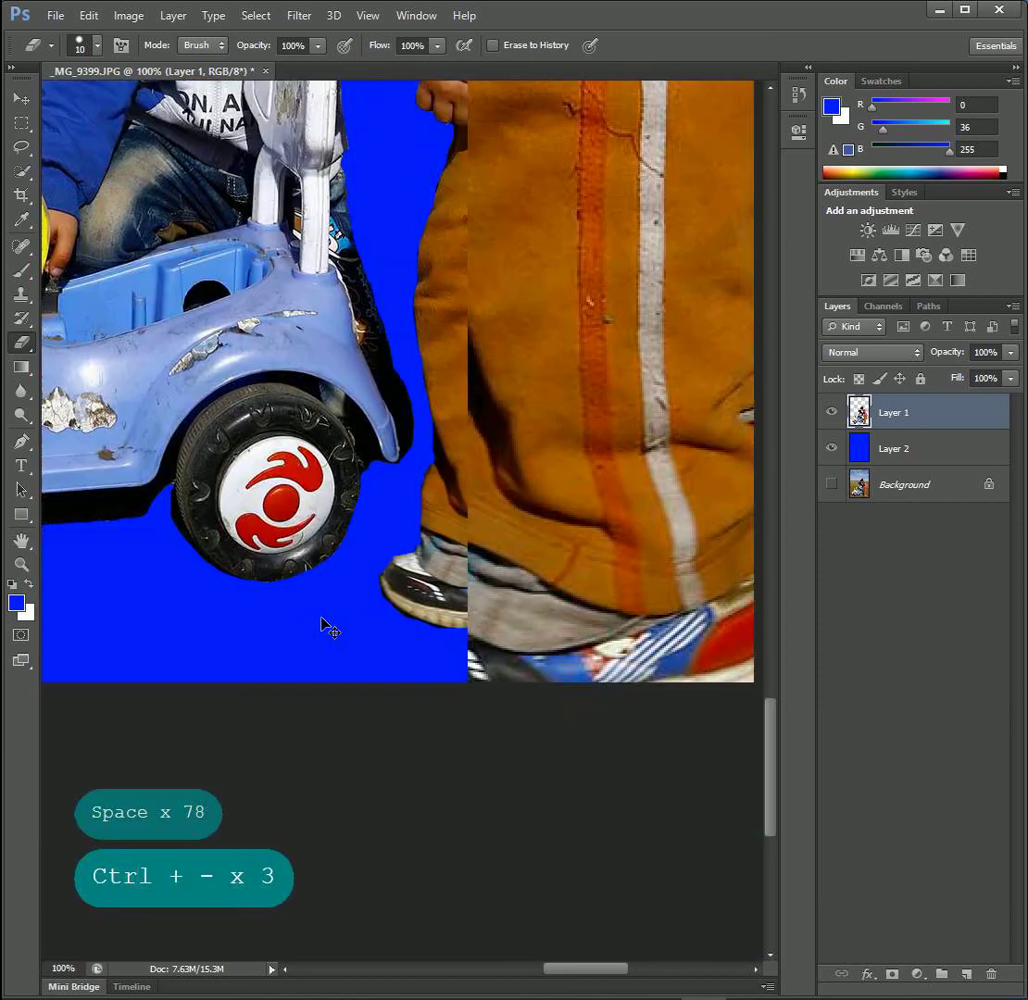
pyautogui.hotkey('ctrl', '-')
pyautogui.hotkey('ctrl', '-')
pyautogui.hotkey('ctrl', '=')
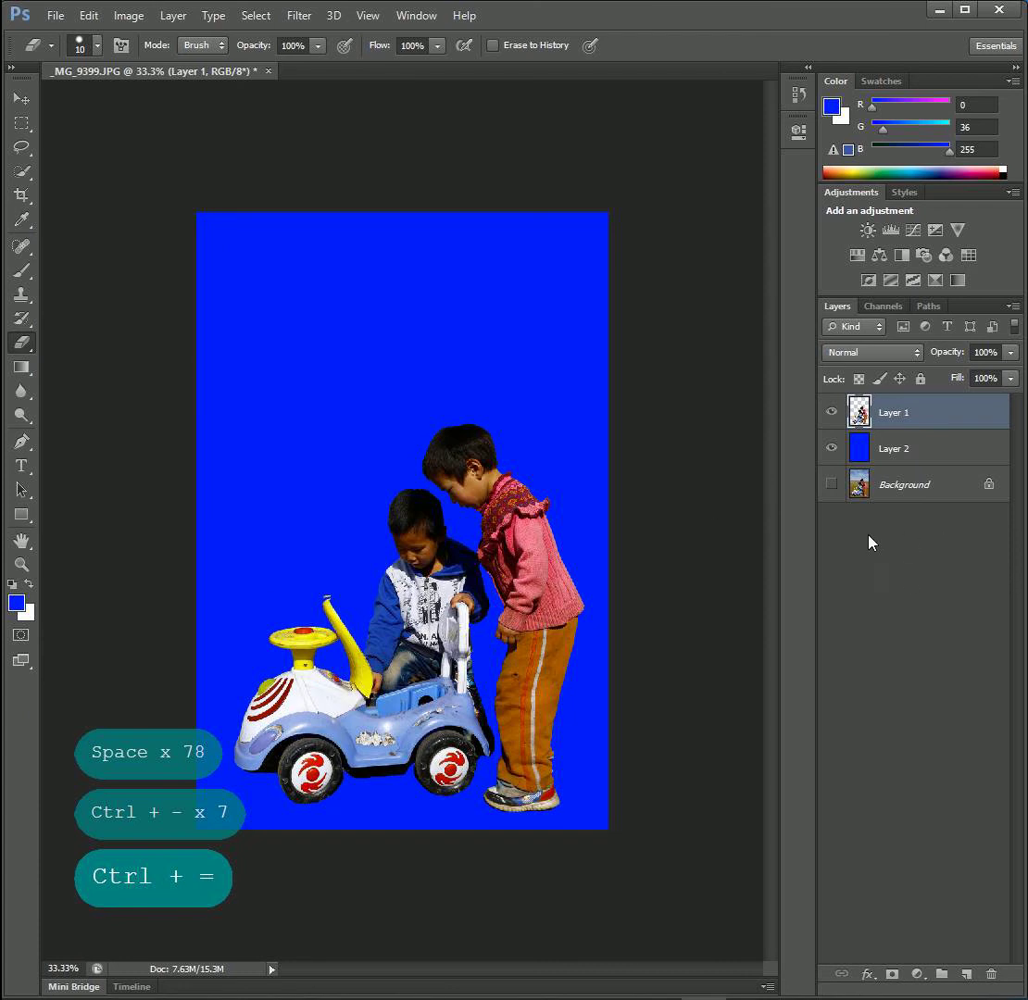
pyautogui.click(831, 448)
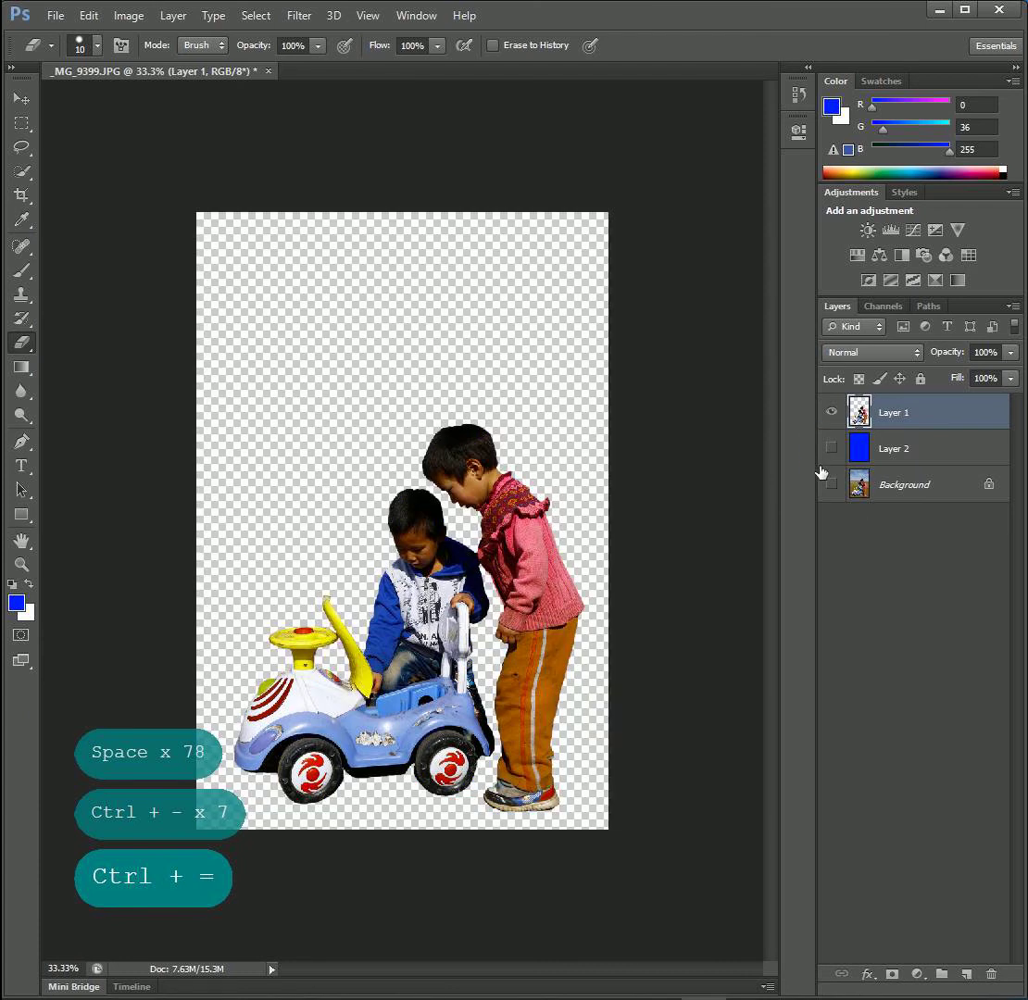
# - Crop away most of the empty canvas above the children's heads
pyautogui.click(22, 195)
pyautogui.moveTo(397, 211); pyautogui.dragTo(397, 294)
pyautogui.press('Return')
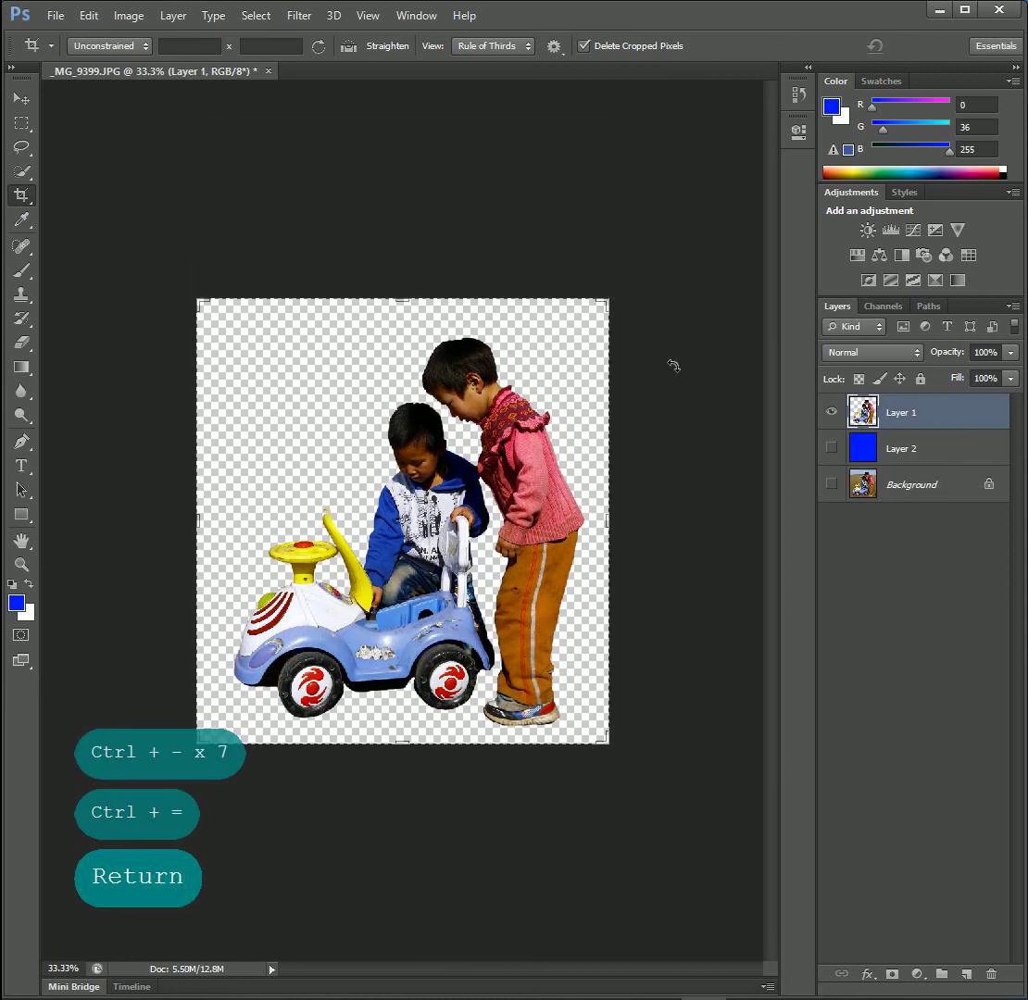
# - Save the document as fon01.psd in the PS screen folder, replacing the existing file and keeping Maximize Compatibility on
pyautogui.press('v')
pyautogui.hotkey('ctrl', 'shift', 's')
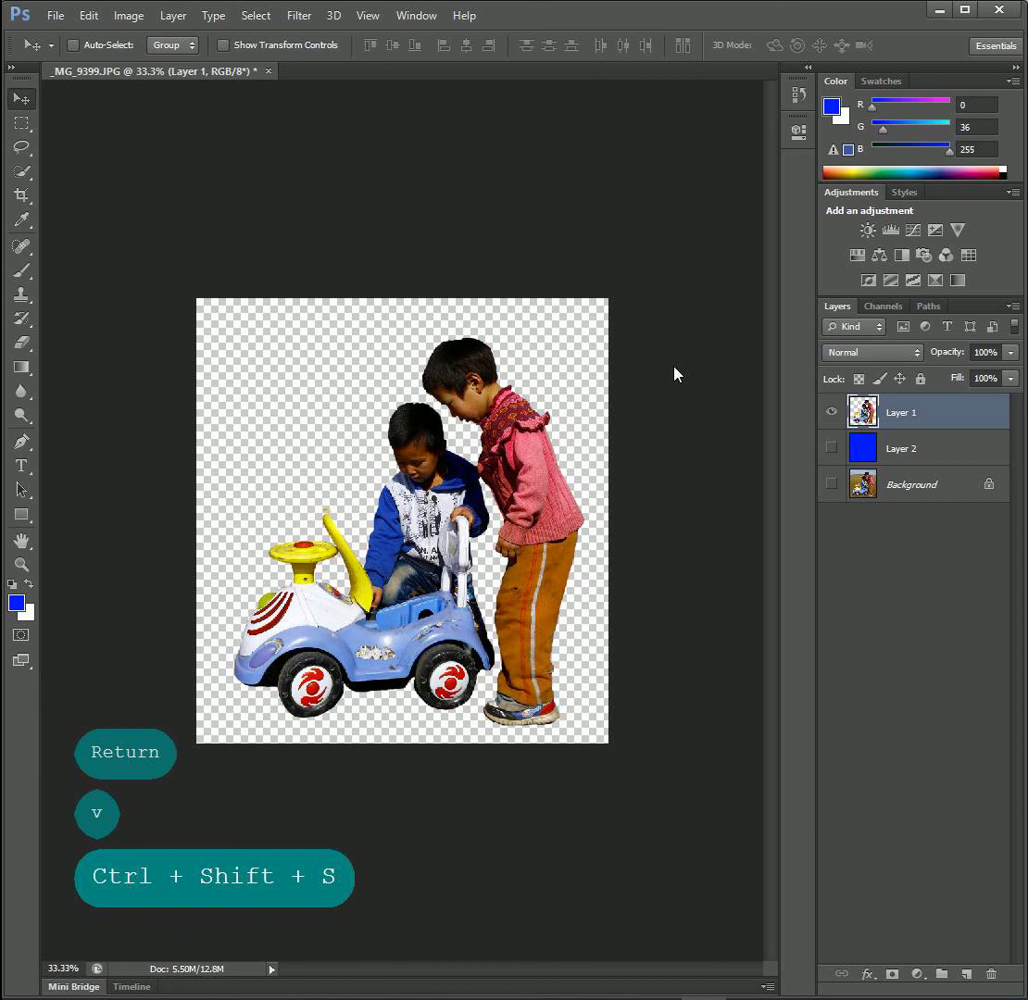
pyautogui.doubleClick(700, 422)
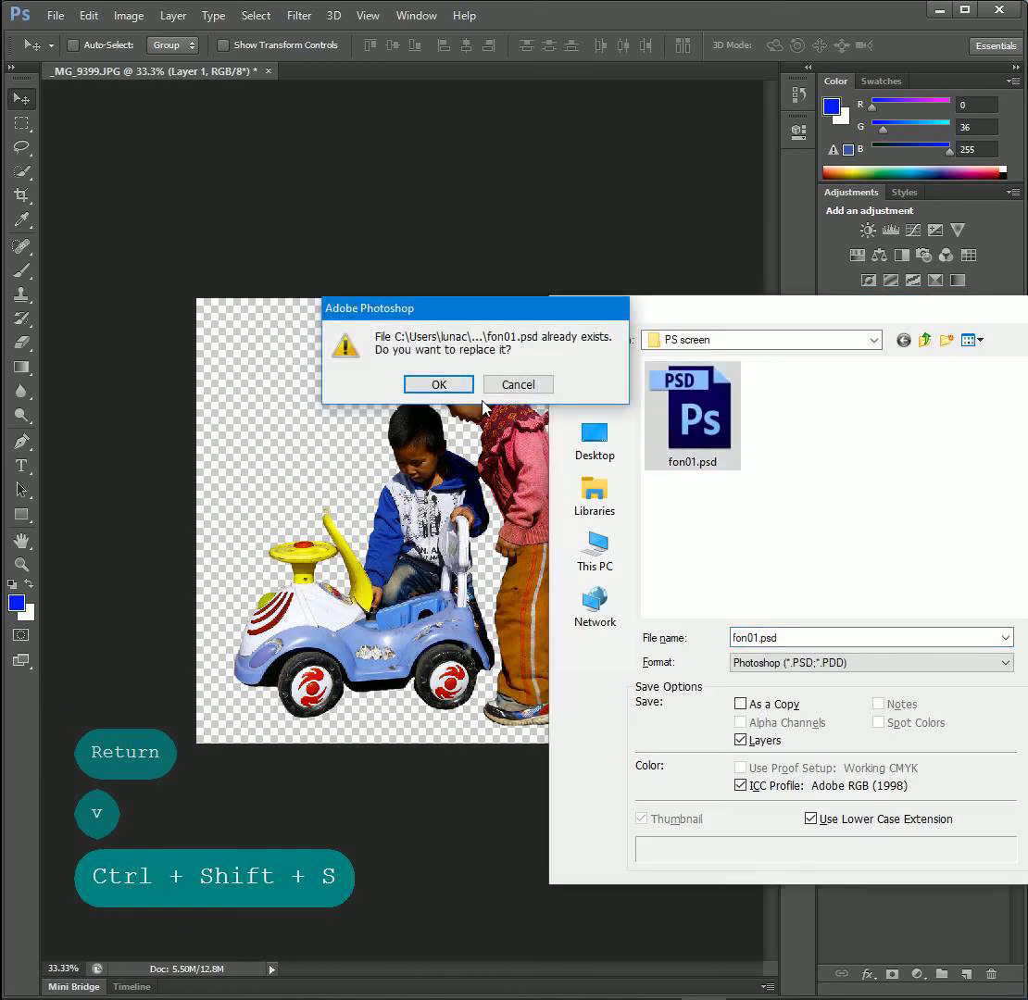
pyautogui.click(425, 384)
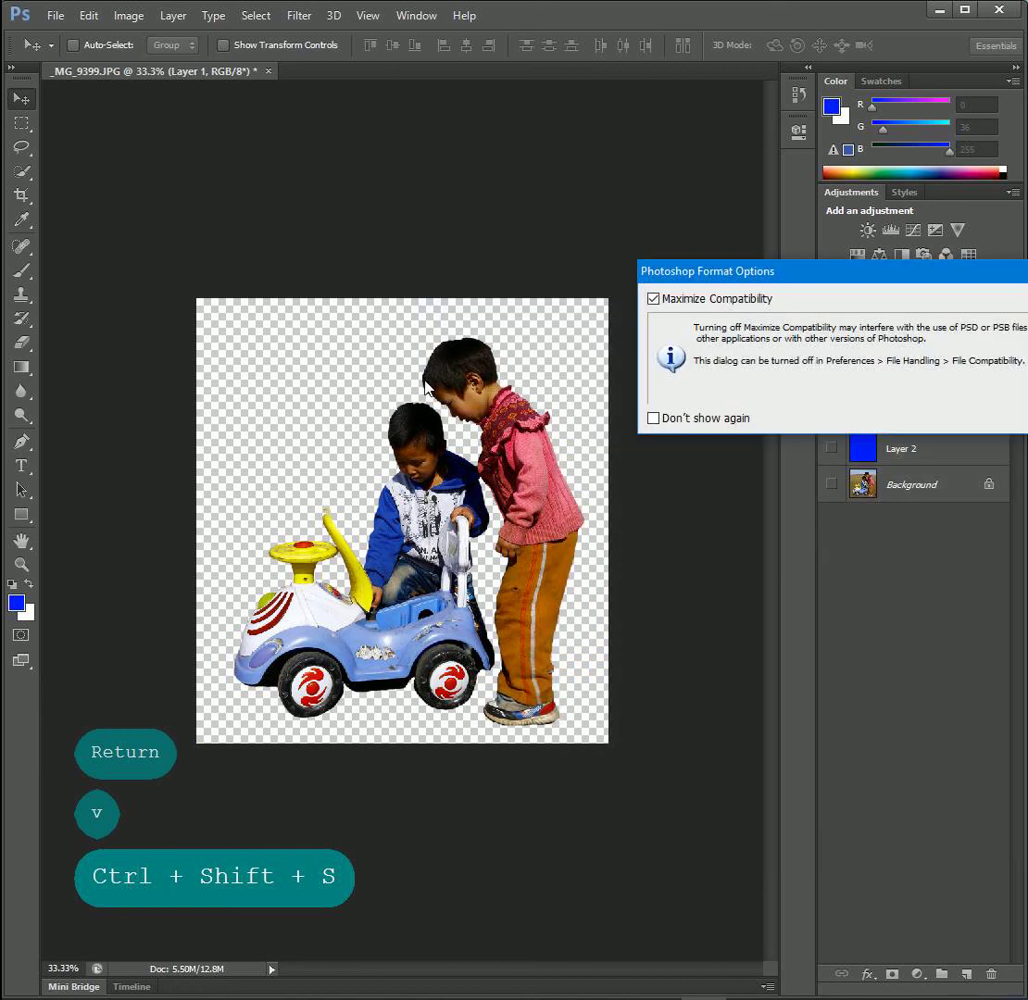
pyautogui.click(687, 231)
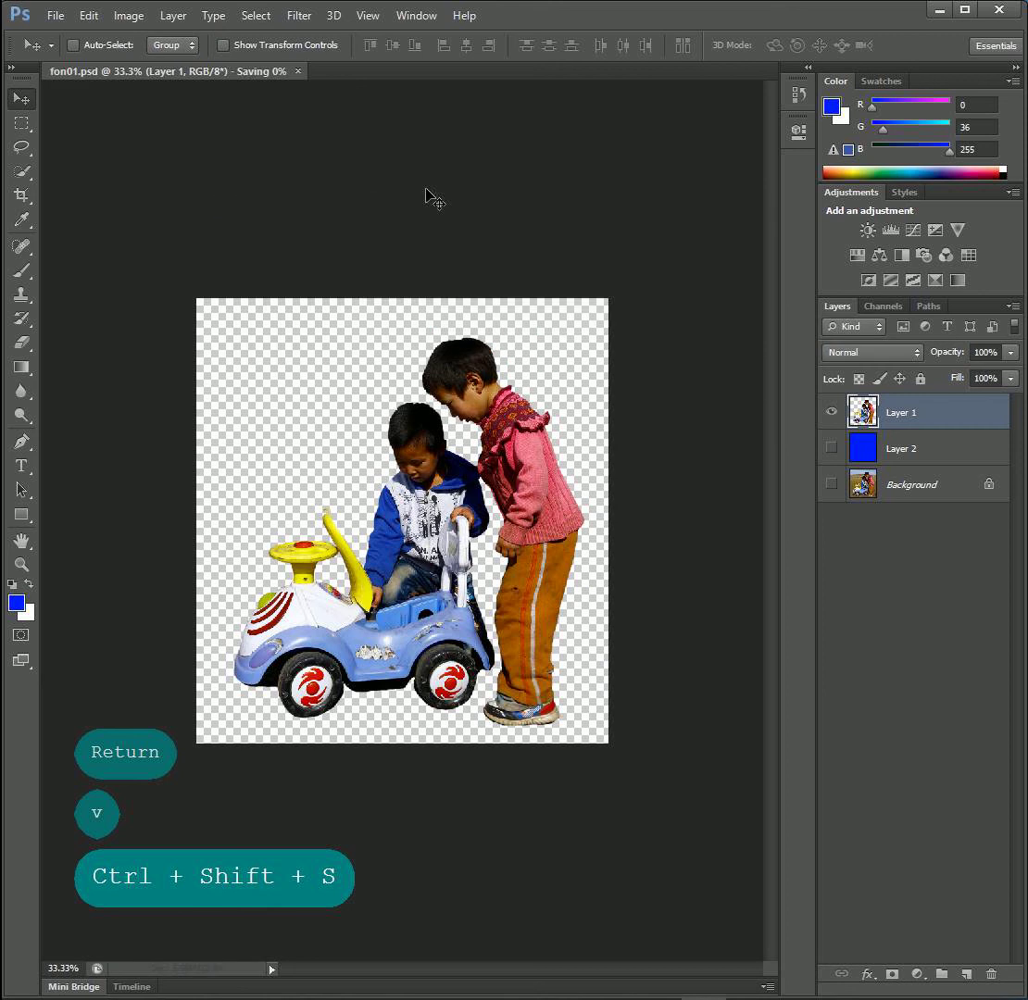
# - Save a PNG copy as fon01.png, replacing the existing file, with Smallest / Slow compression and no interlacing
pyautogui.click(56, 16)
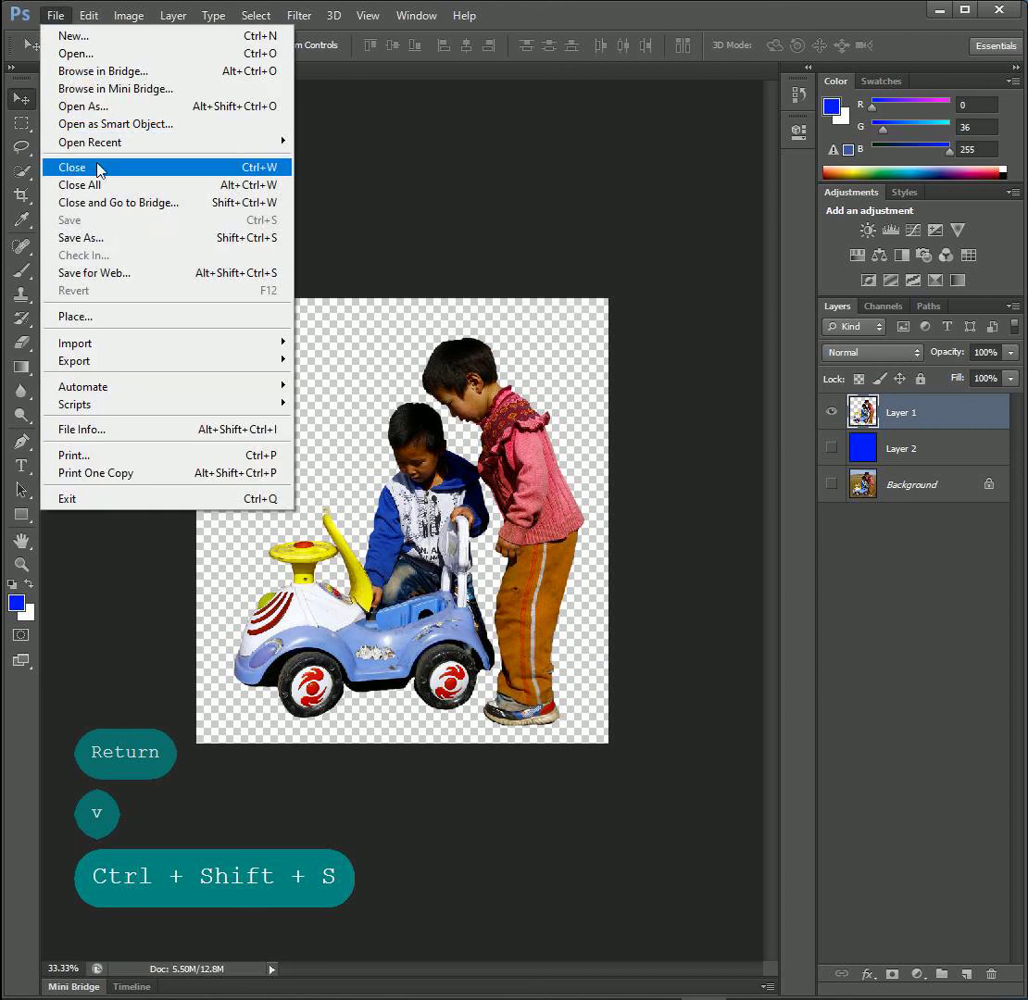
pyautogui.click(114, 239)
pyautogui.moveTo(630, 309); pyautogui.dragTo(226, 159)
pyautogui.click(409, 514)
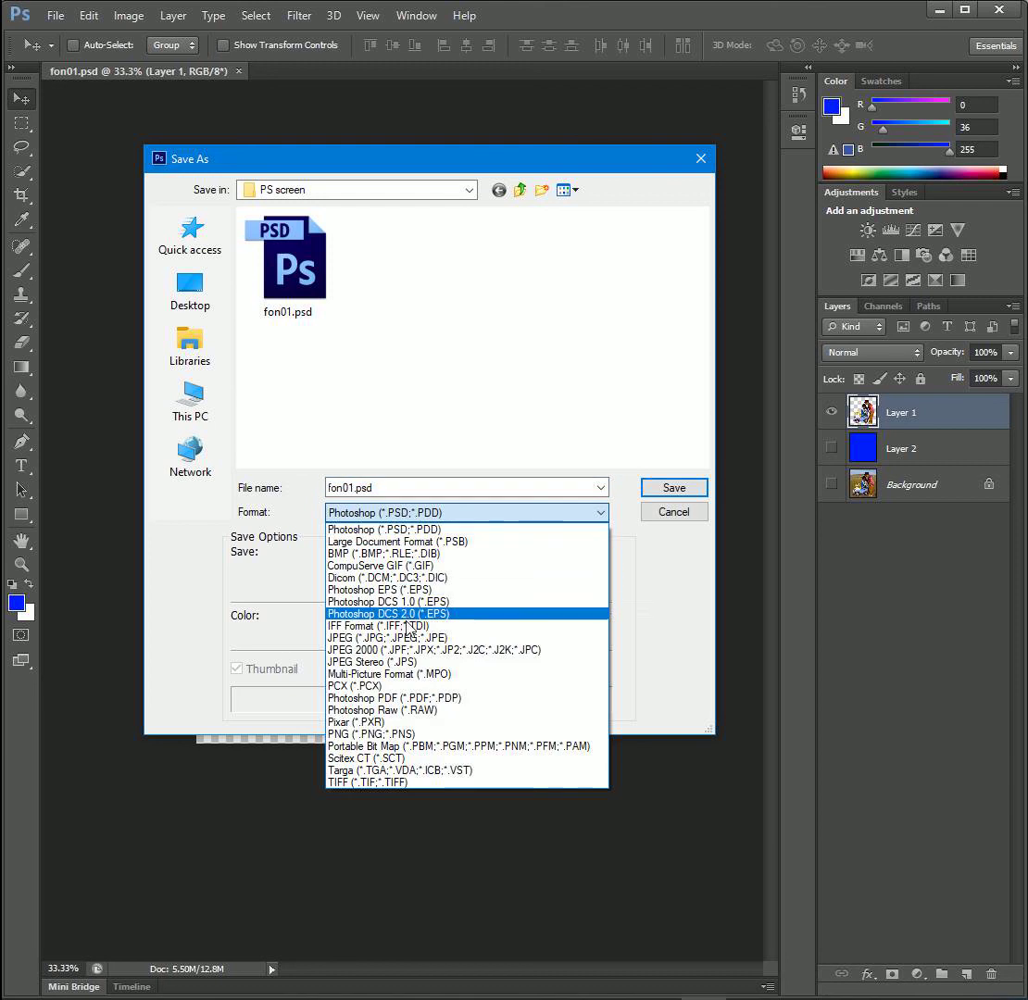
pyautogui.click(407, 733)
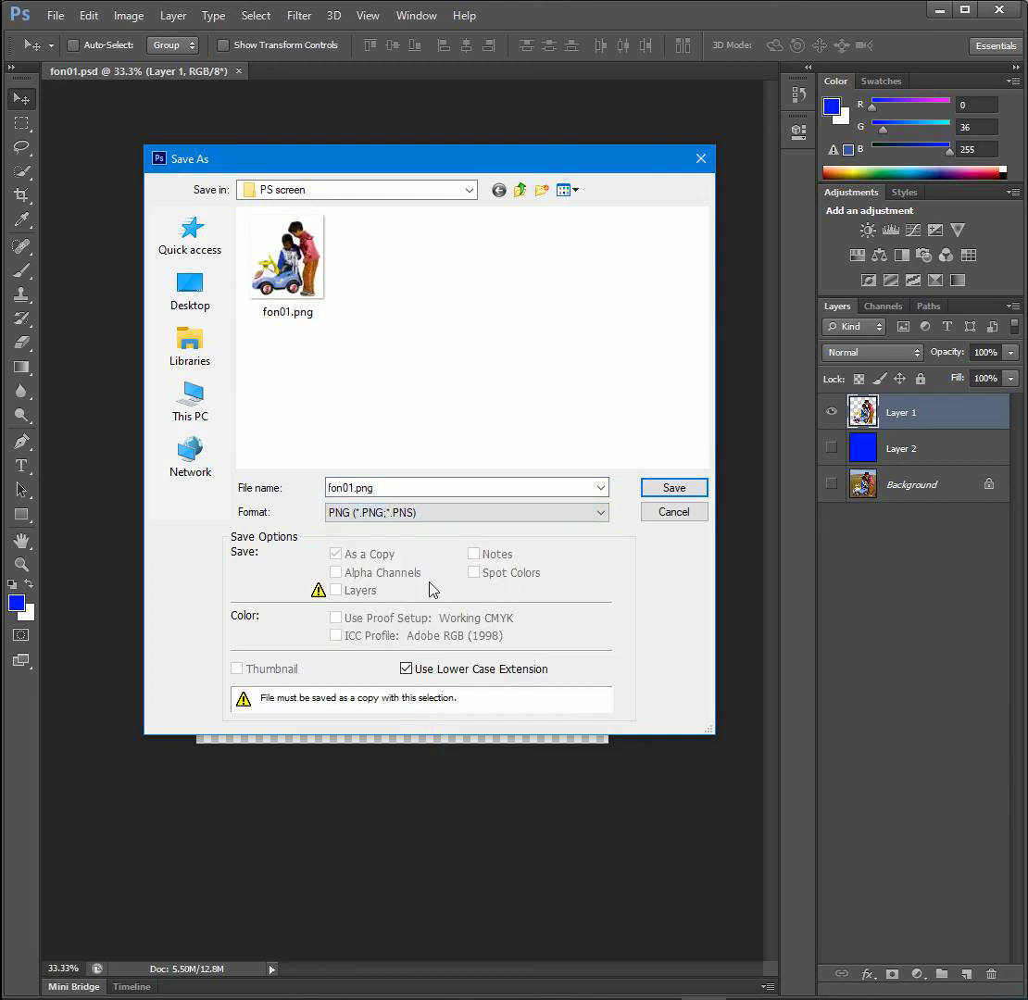
pyautogui.click(653, 495)
pyautogui.click(443, 384)
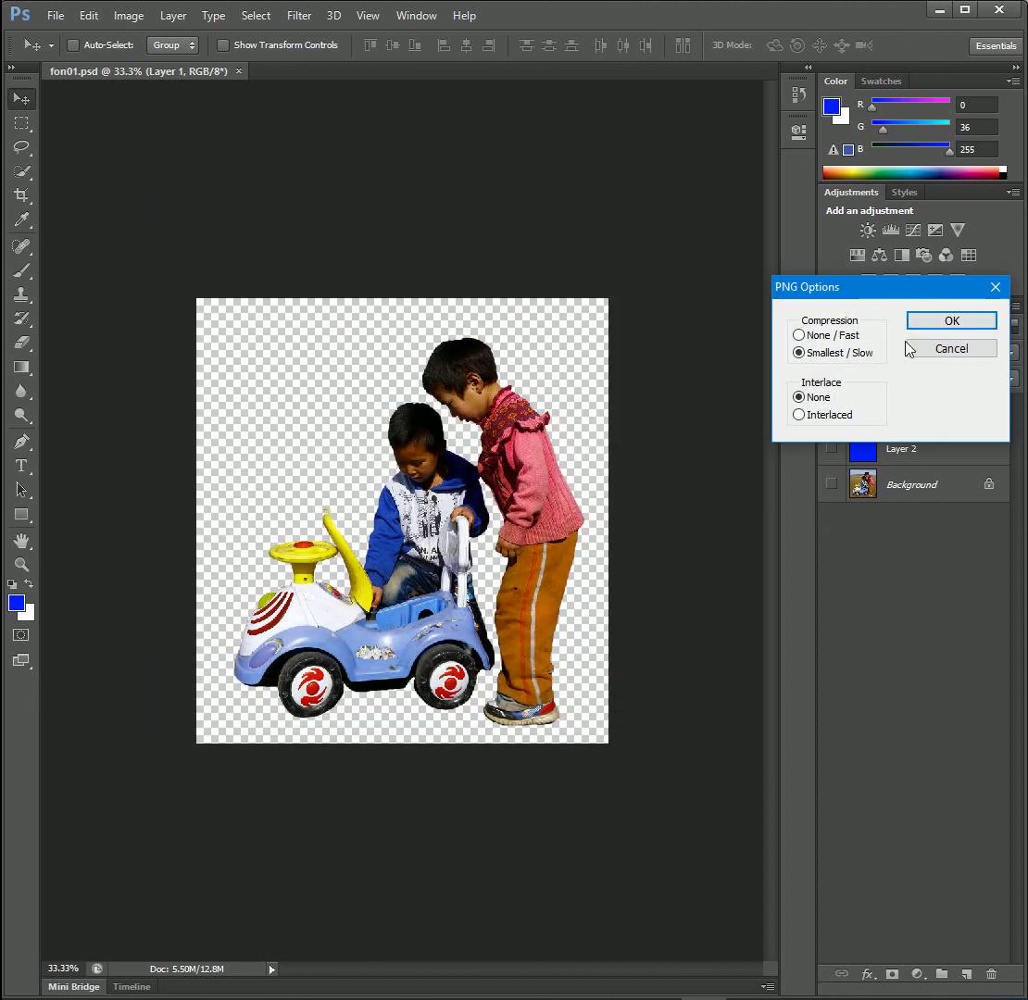
pyautogui.moveTo(930, 301); pyautogui.dragTo(513, 218)
pyautogui.click(544, 242)
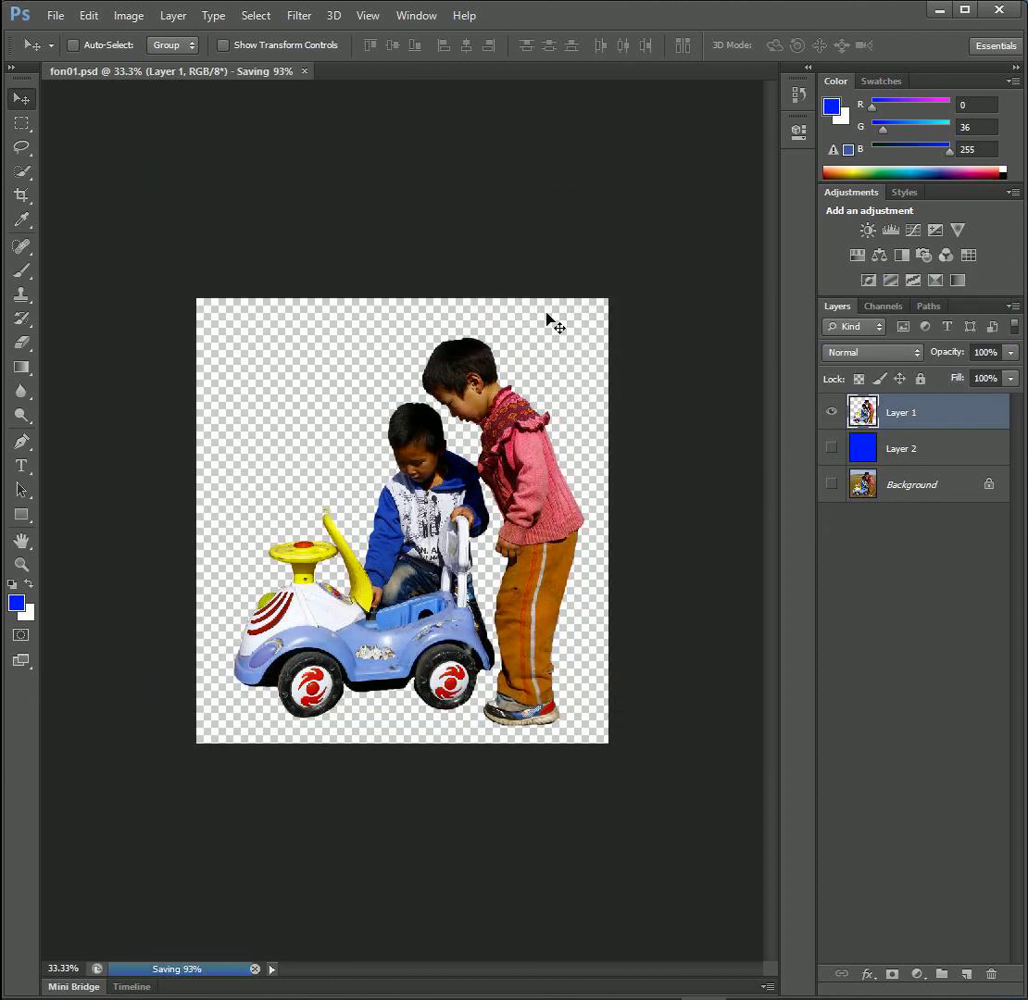